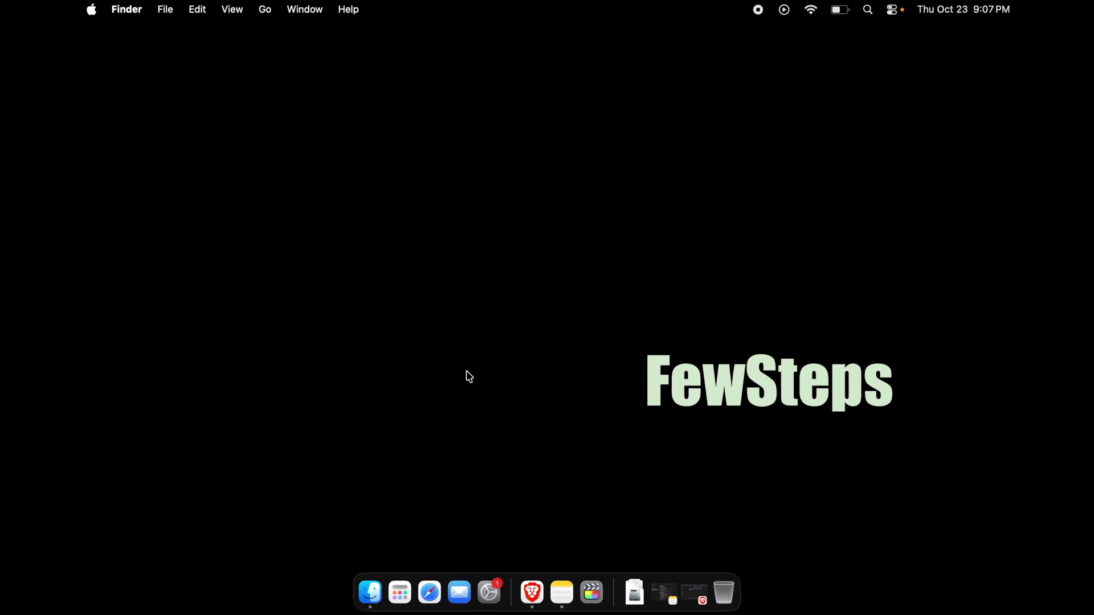
# - Open Google in Safari and search for "eclipse for mac download"
pyautogui.click(430, 594)
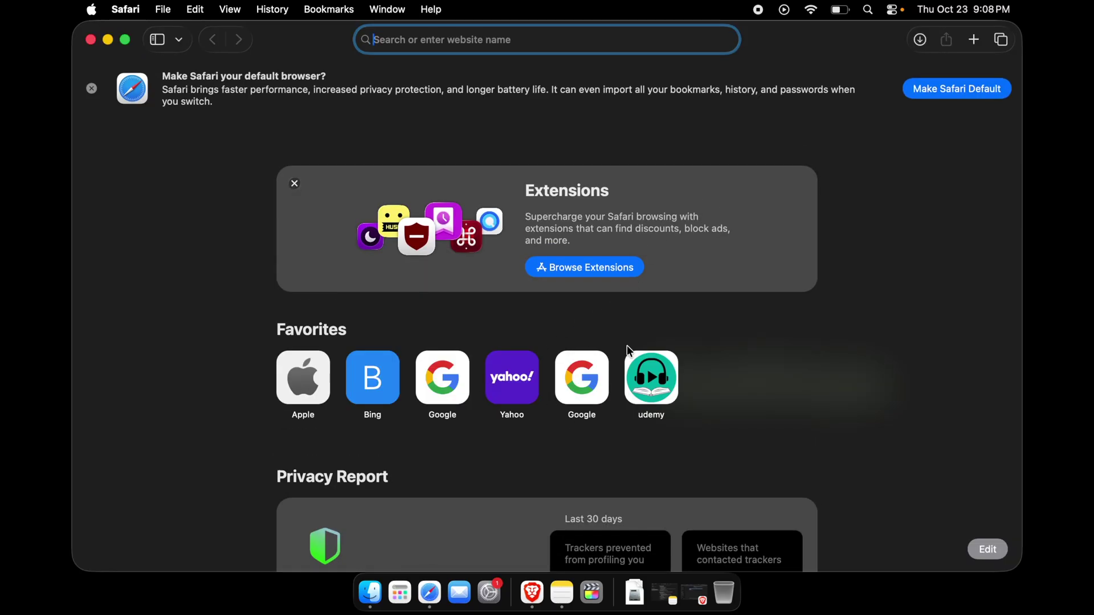
pyautogui.click(579, 398)
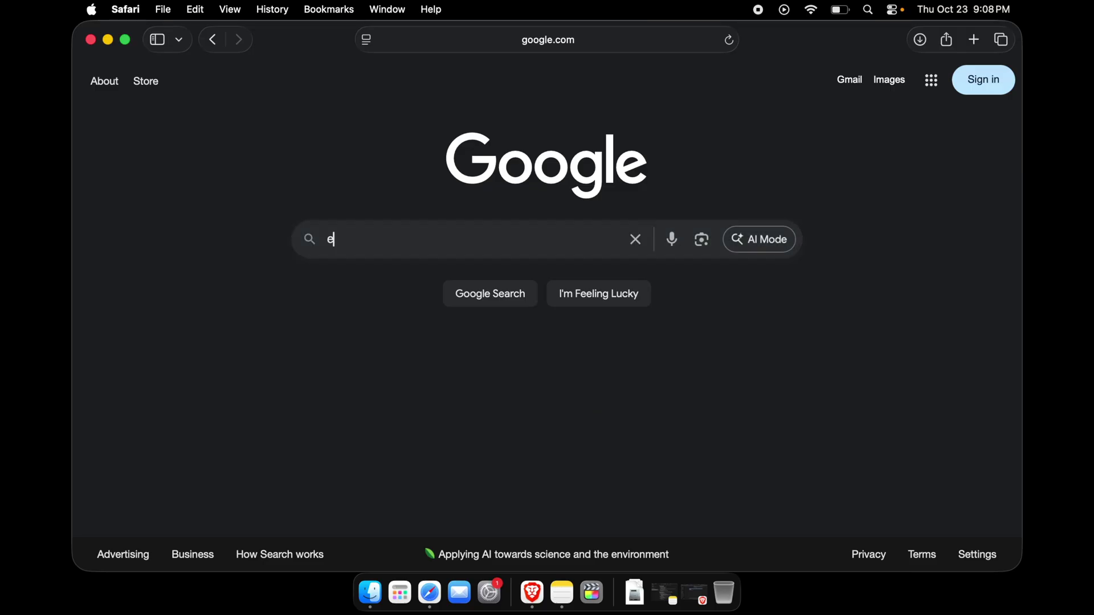
pyautogui.write('ec')
pyautogui.press('Down')
pyautogui.write('download')
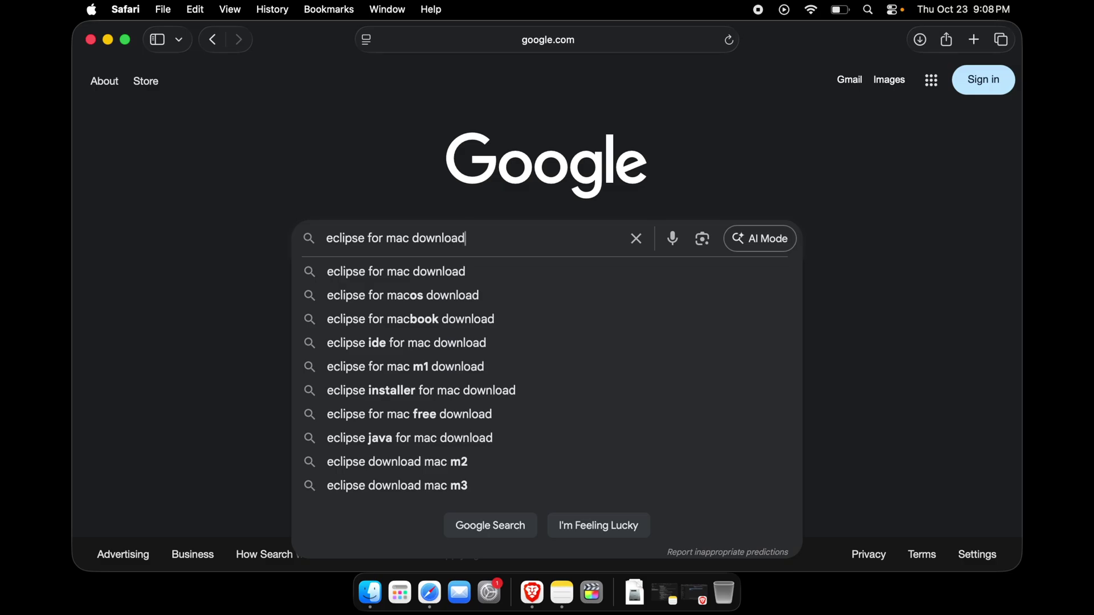
pyautogui.press('Return')
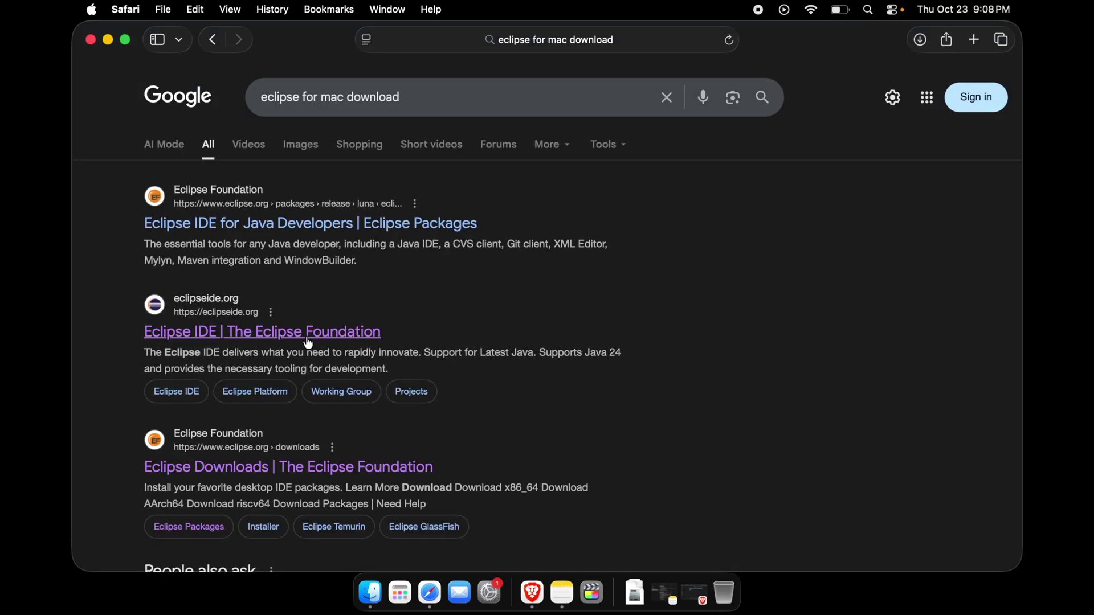
# - Open the eclipseide.org site from the search results and go to its Download 2025-09 page
pyautogui.click(216, 336)
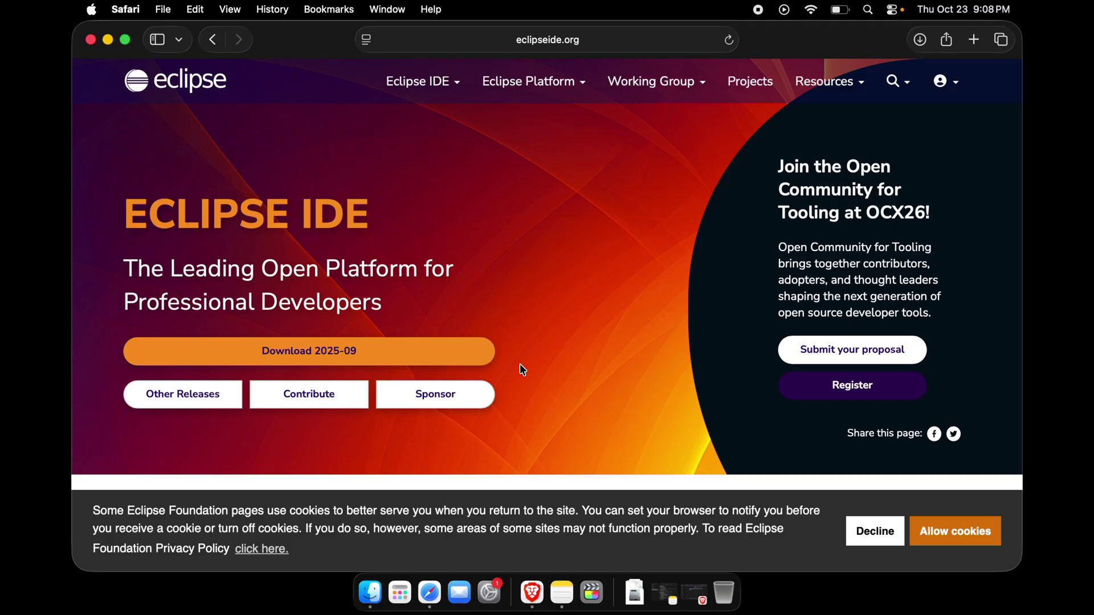
pyautogui.scroll(-1, 519, 370)
pyautogui.scroll(1, 519, 371)
pyautogui.click(313, 359)
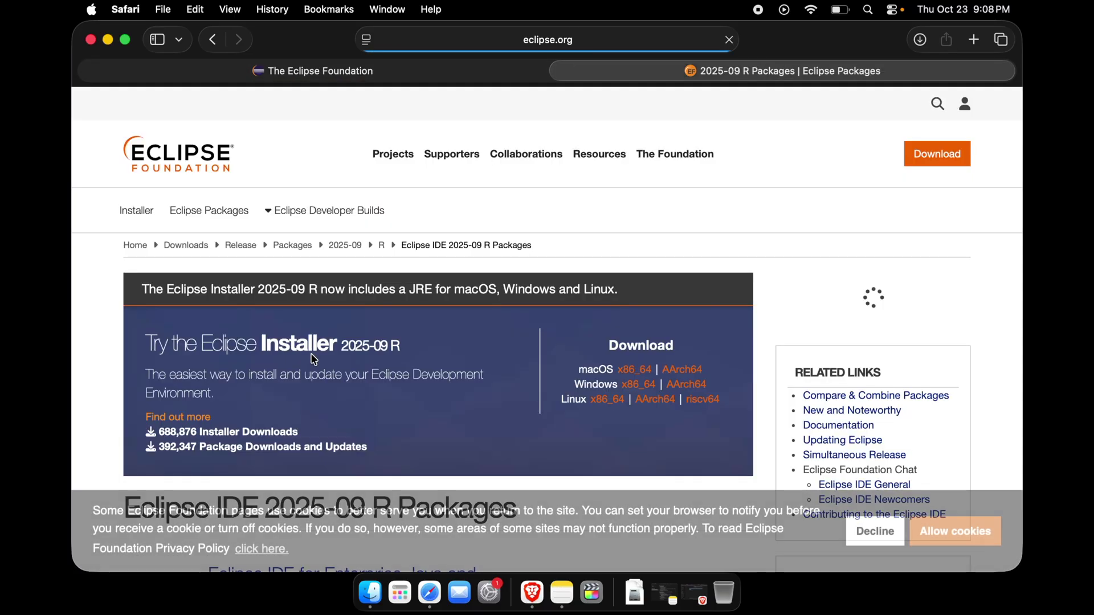
# - Look through the Eclipse IDE 2025-09 R packages and examine the macOS download options for Java Developers
pyautogui.scroll(-5, 312, 359)
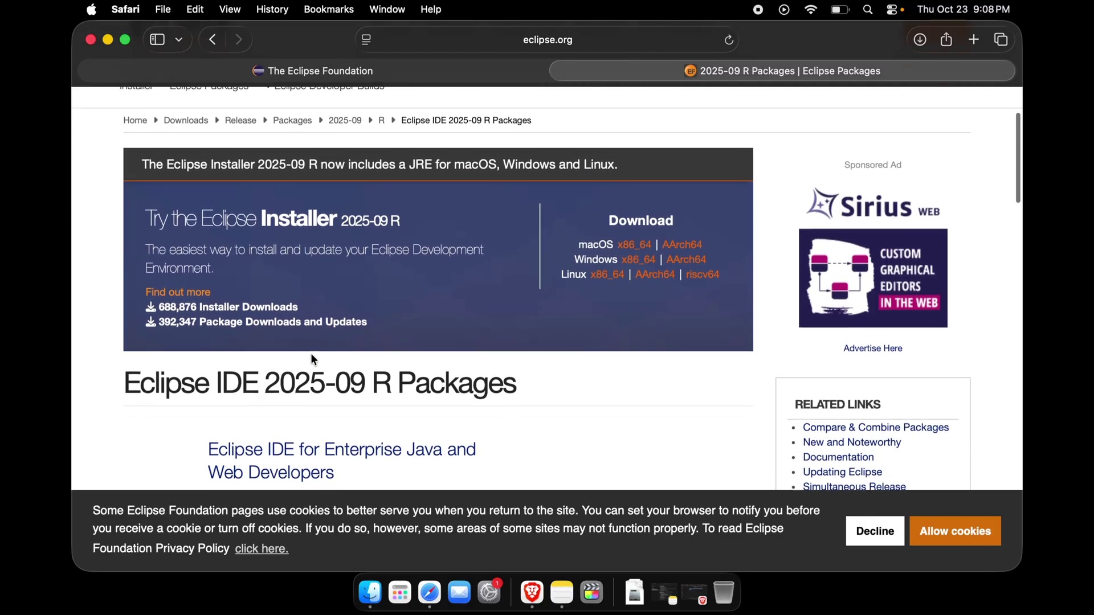
pyautogui.scroll(-2, 313, 357)
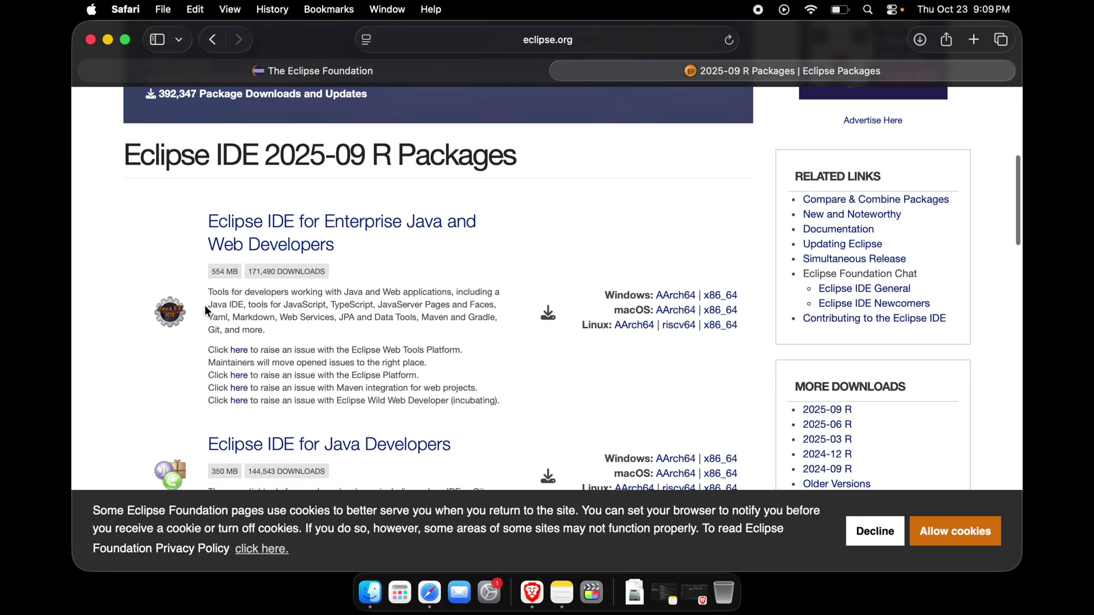
pyautogui.scroll(-1, 320, 348)
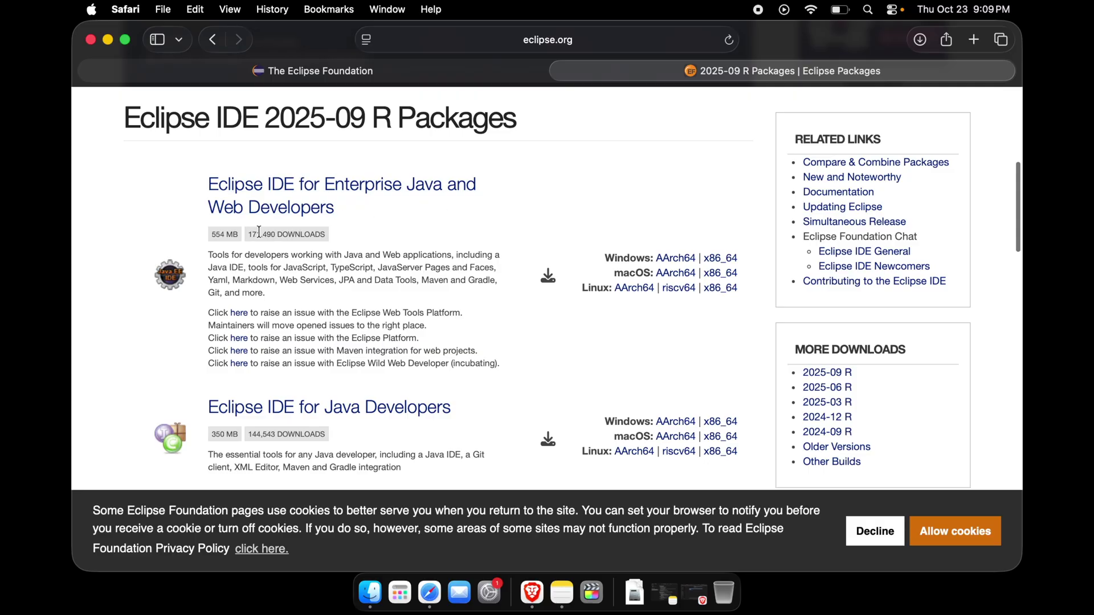
pyautogui.scroll(-3, 350, 235)
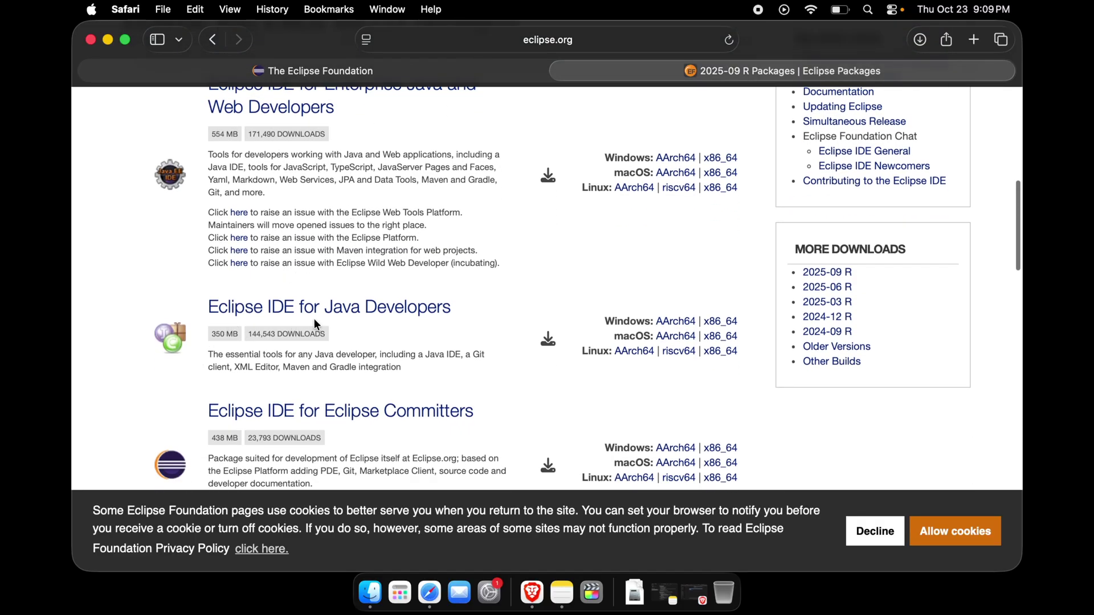
pyautogui.scroll(-10, 419, 368)
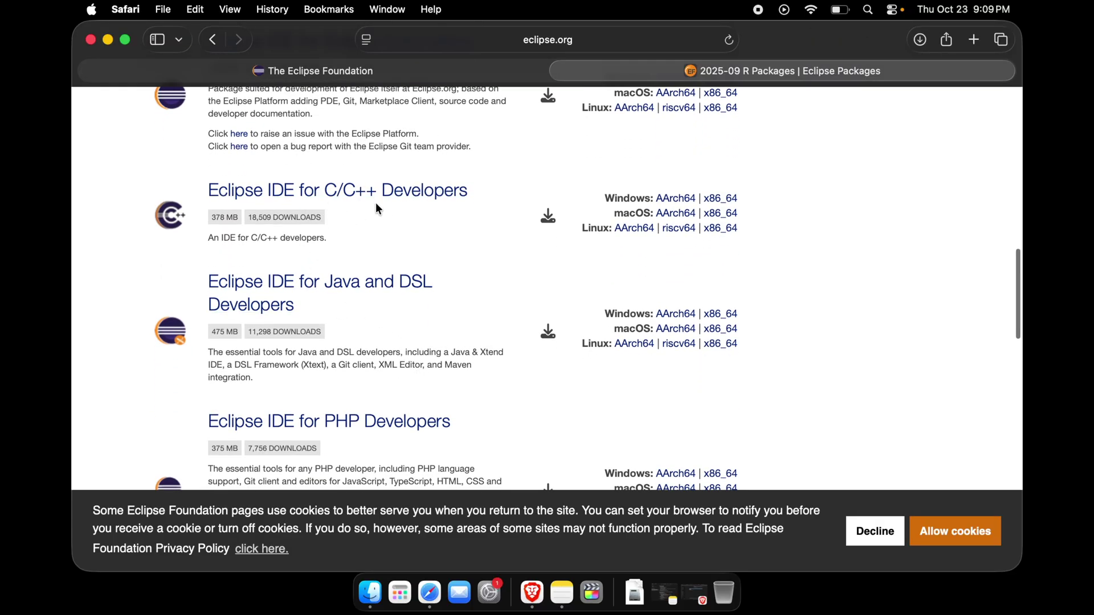
pyautogui.scroll(-3, 362, 317)
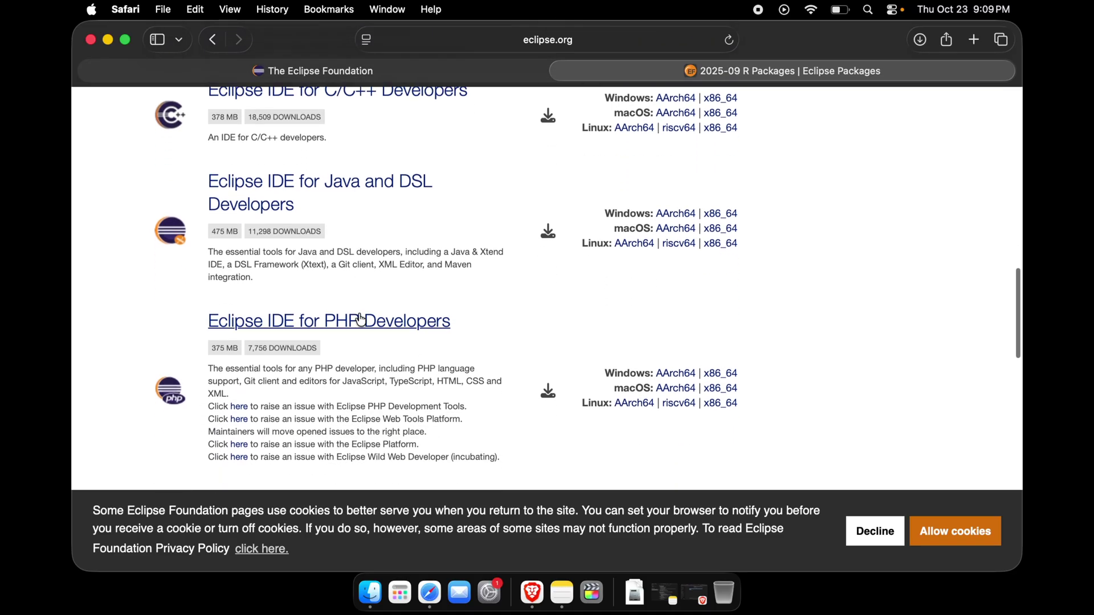
pyautogui.scroll(-6, 371, 251)
pyautogui.scroll(18, 371, 243)
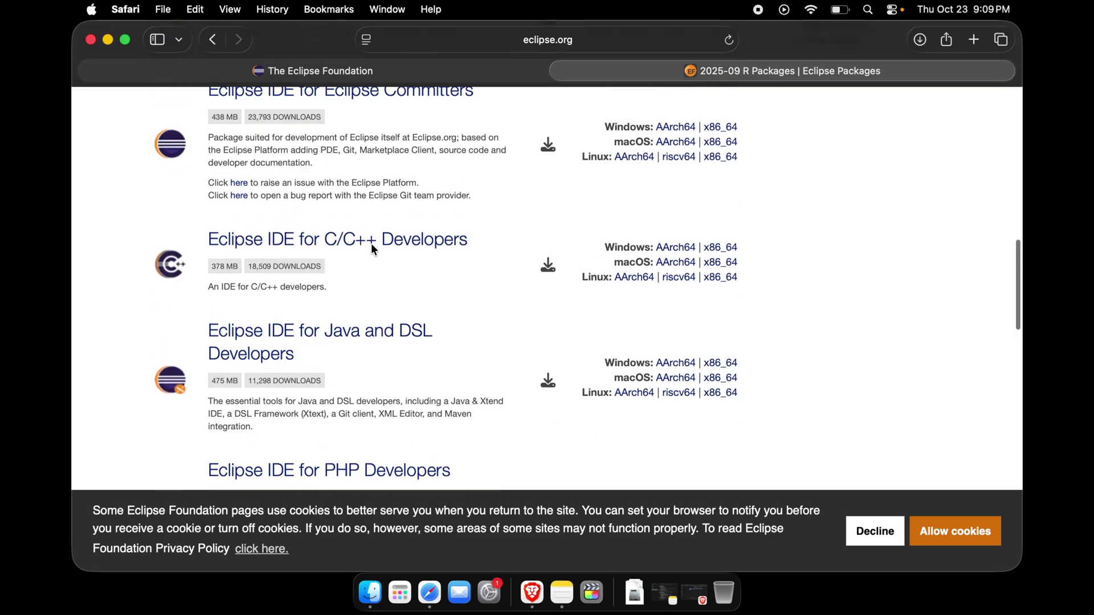
pyautogui.scroll(5, 371, 244)
pyautogui.scroll(-3, 371, 244)
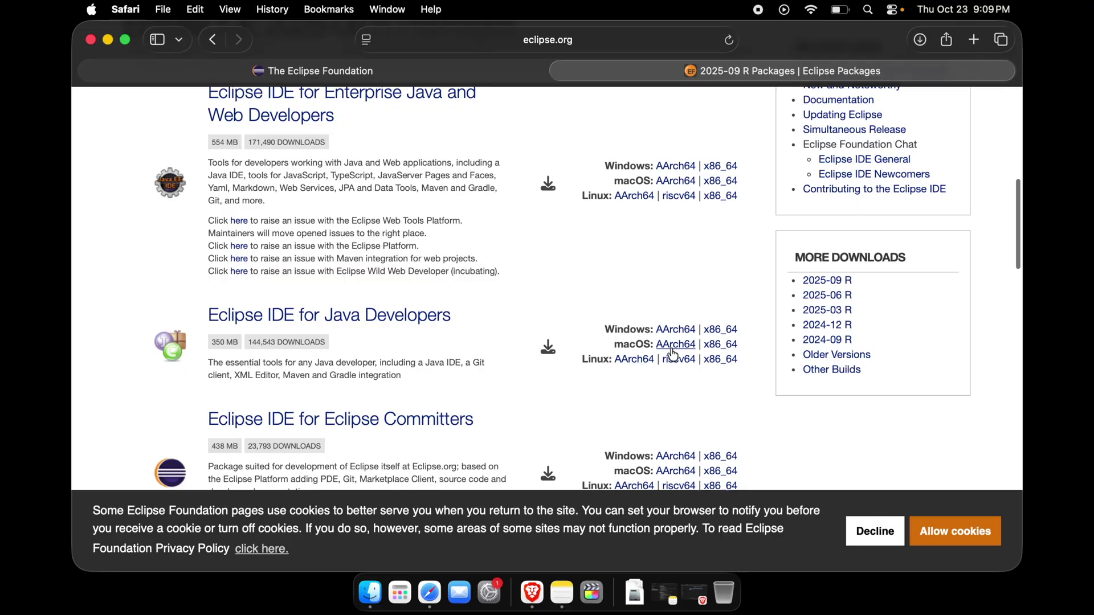
pyautogui.moveTo(613, 344); pyautogui.dragTo(743, 345)
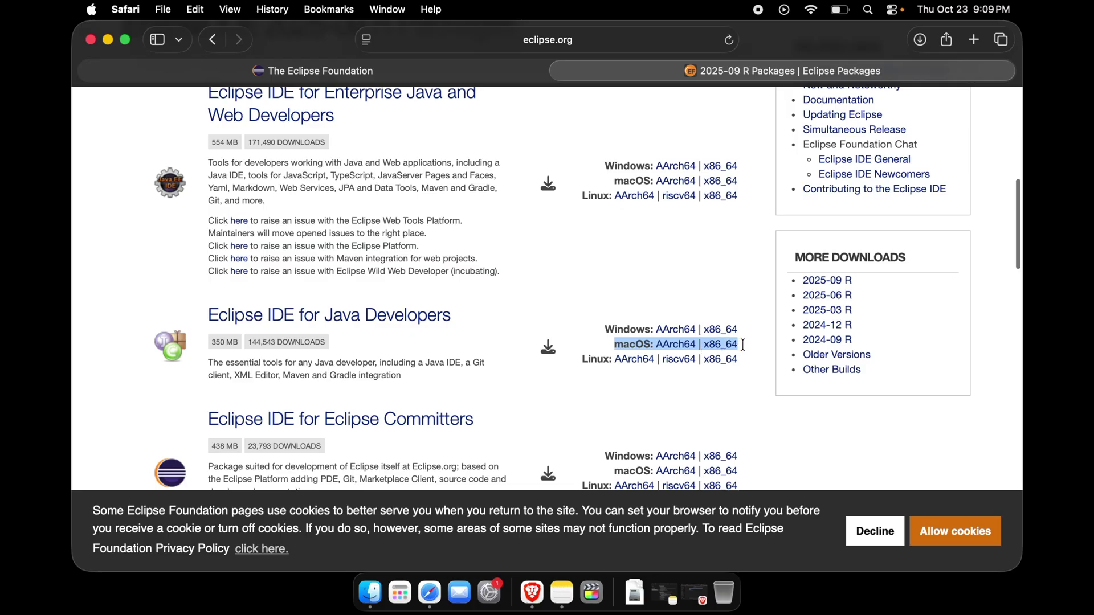
pyautogui.click(738, 309)
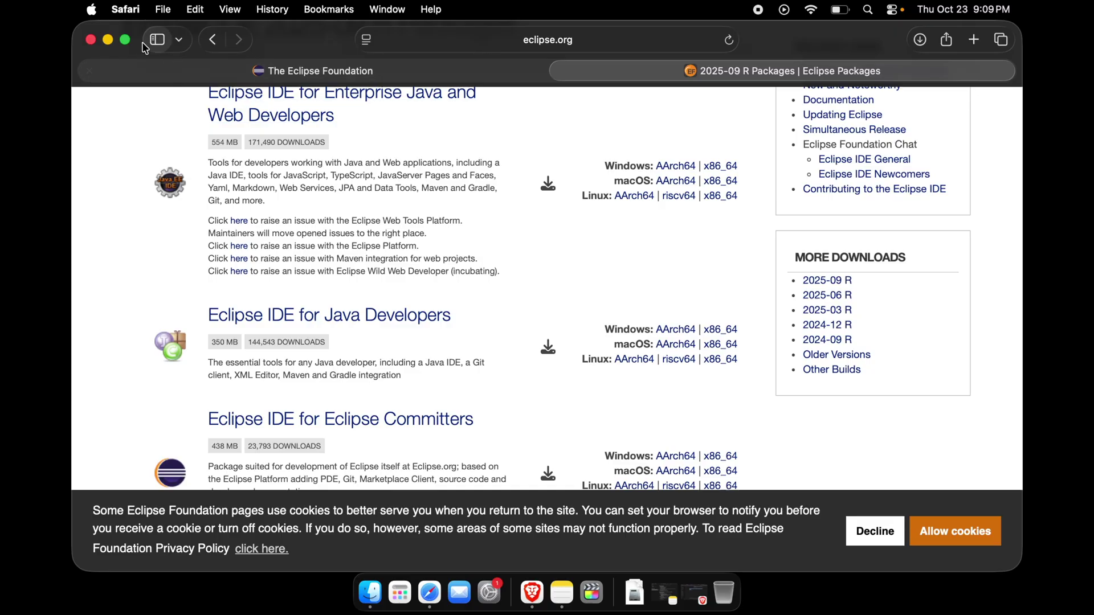
pyautogui.click(93, 12)
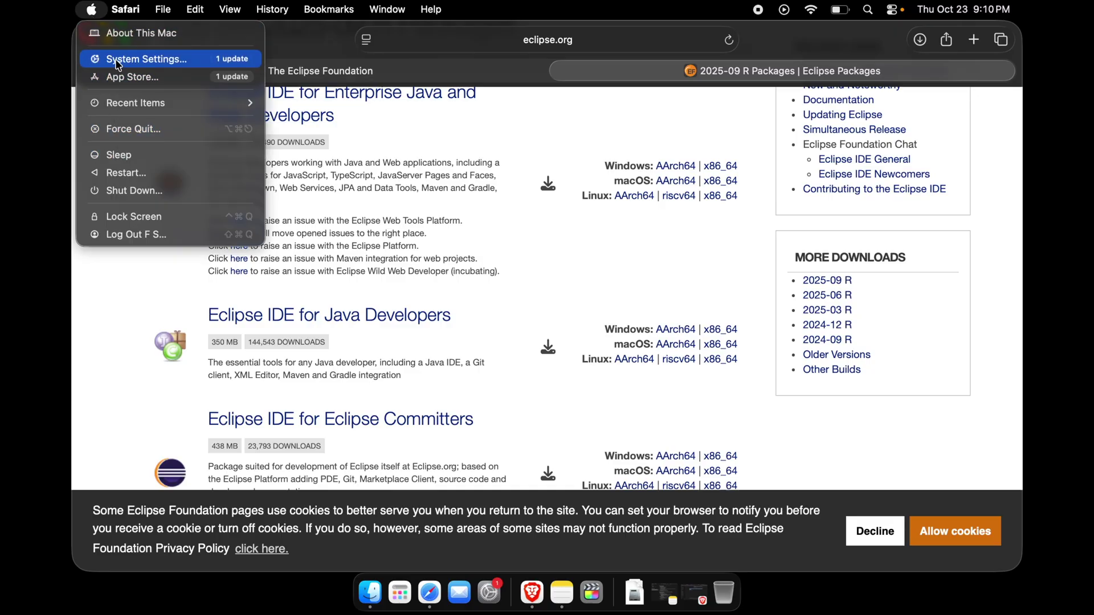
pyautogui.click(184, 64)
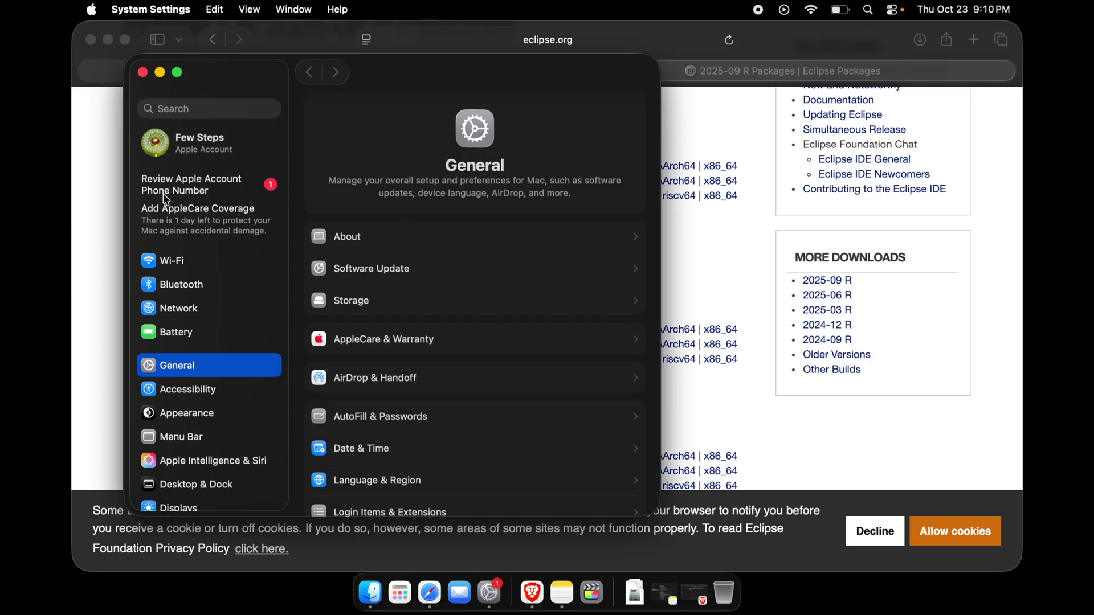
pyautogui.click(142, 72)
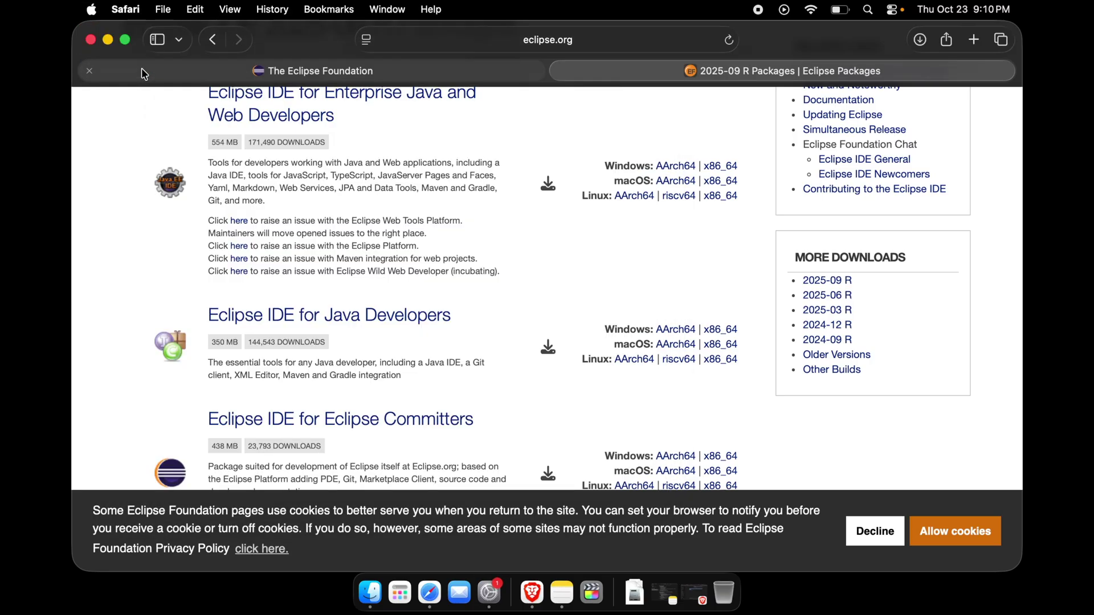
# - Check the Mac's chip type in About This Mac and close the information window
pyautogui.click(92, 10)
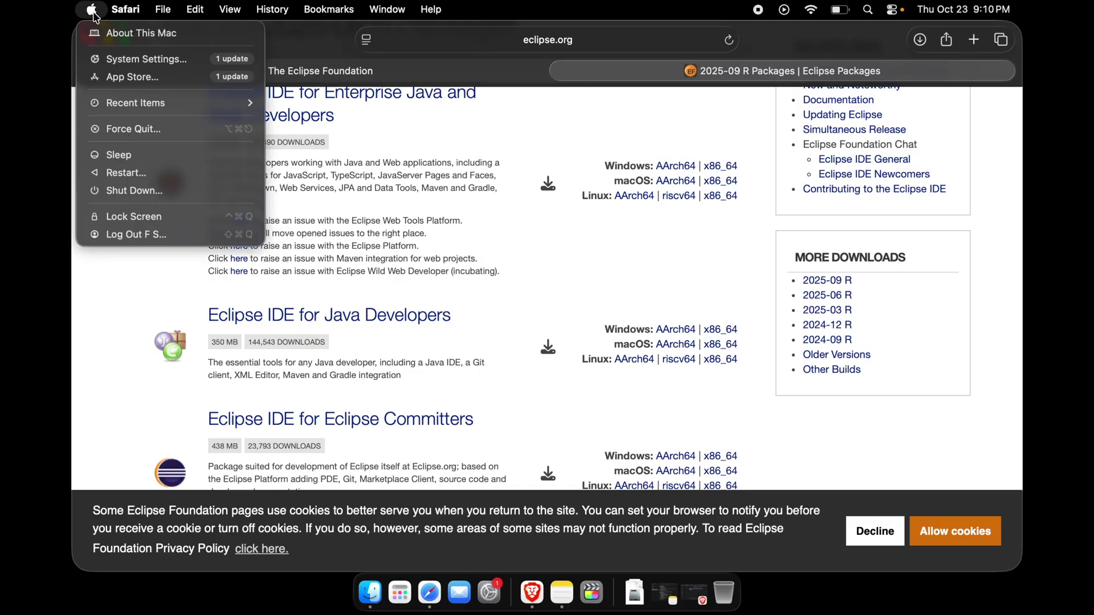
pyautogui.click(166, 34)
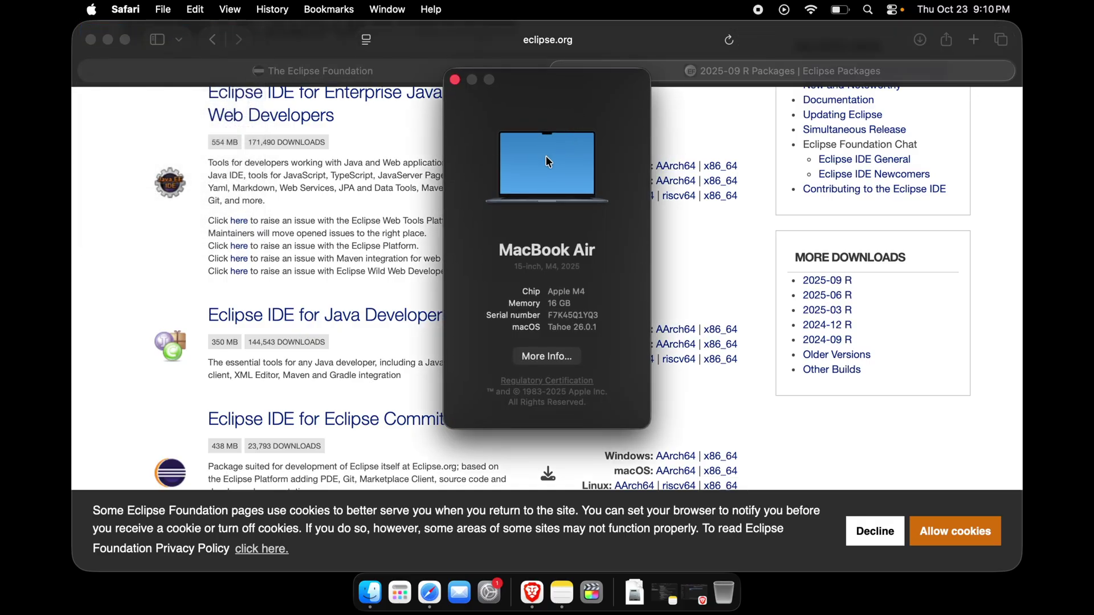
pyautogui.moveTo(583, 291); pyautogui.dragTo(547, 290)
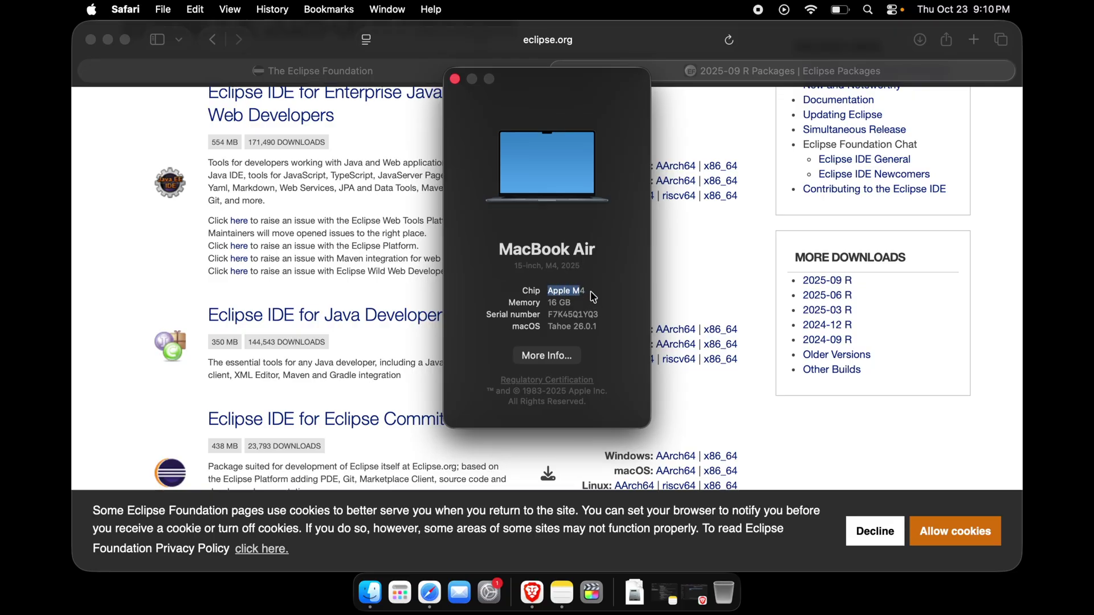
pyautogui.click(569, 289)
pyautogui.click(455, 79)
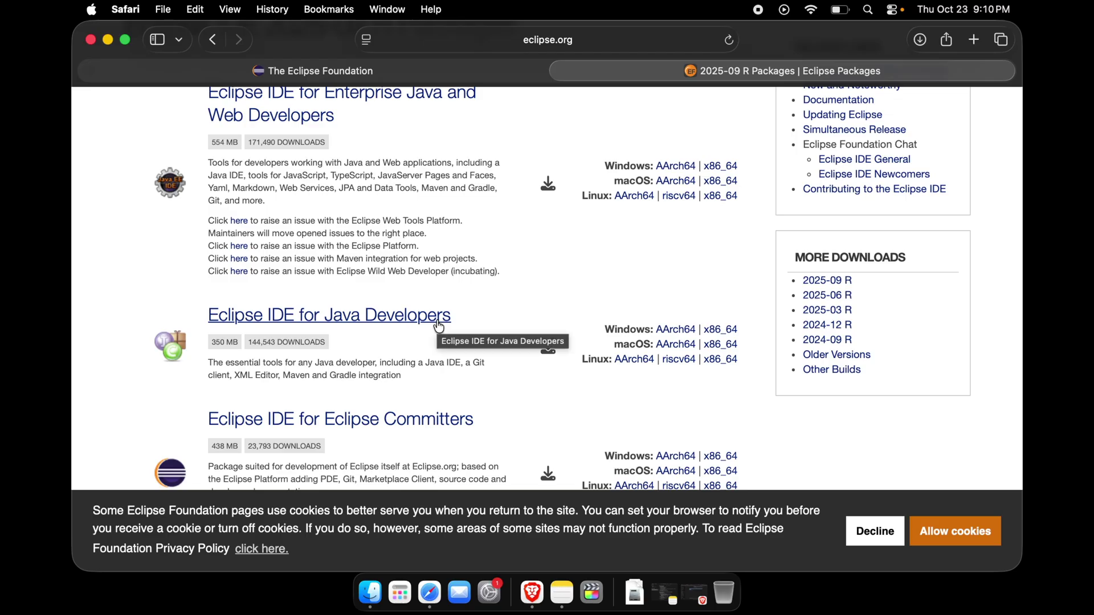
# - Download the macOS AArch64 build of Eclipse IDE for Java Developers, allowing downloads from the Eclipse sites
pyautogui.click(671, 343)
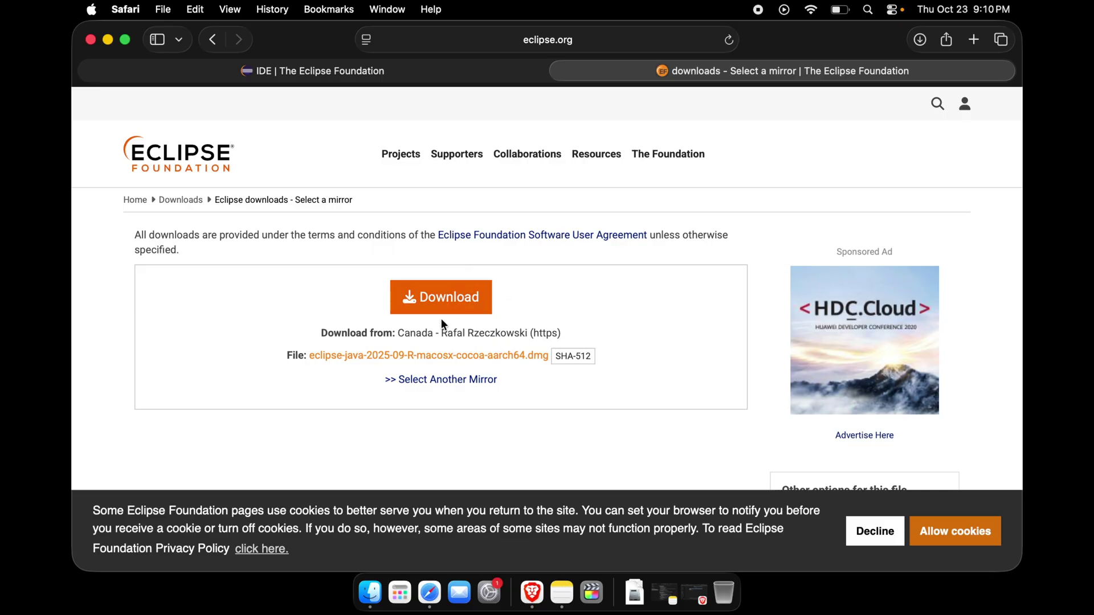
pyautogui.click(445, 301)
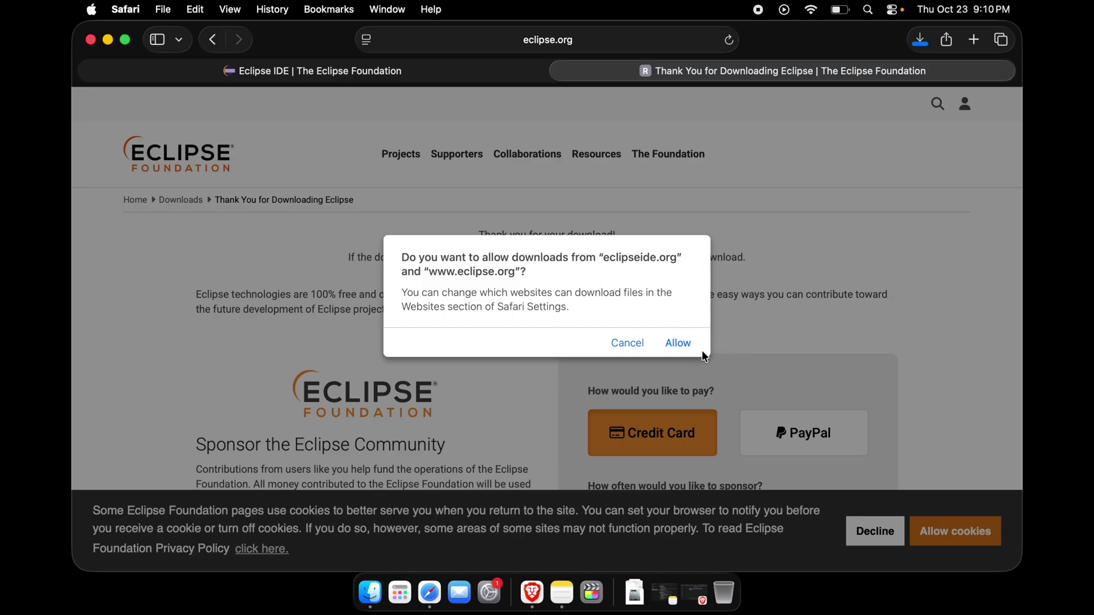
pyautogui.click(673, 344)
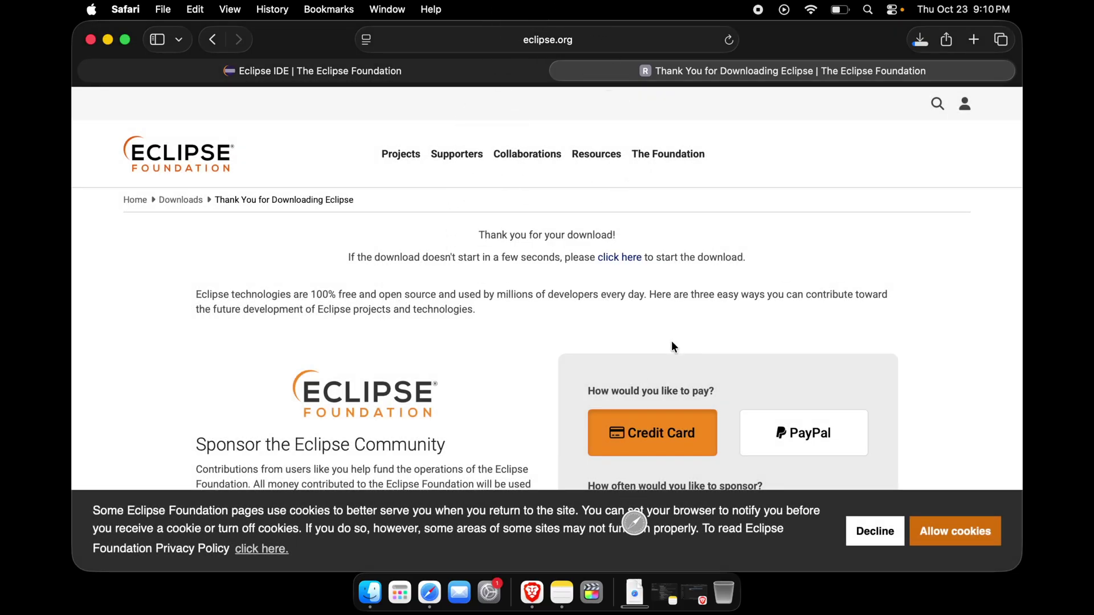
# - Open the downloaded eclipse-java-2025-09-R-macosx-cocoa-aarch64.dmg, minimize Safari and reposition the disk image window
pyautogui.click(919, 40)
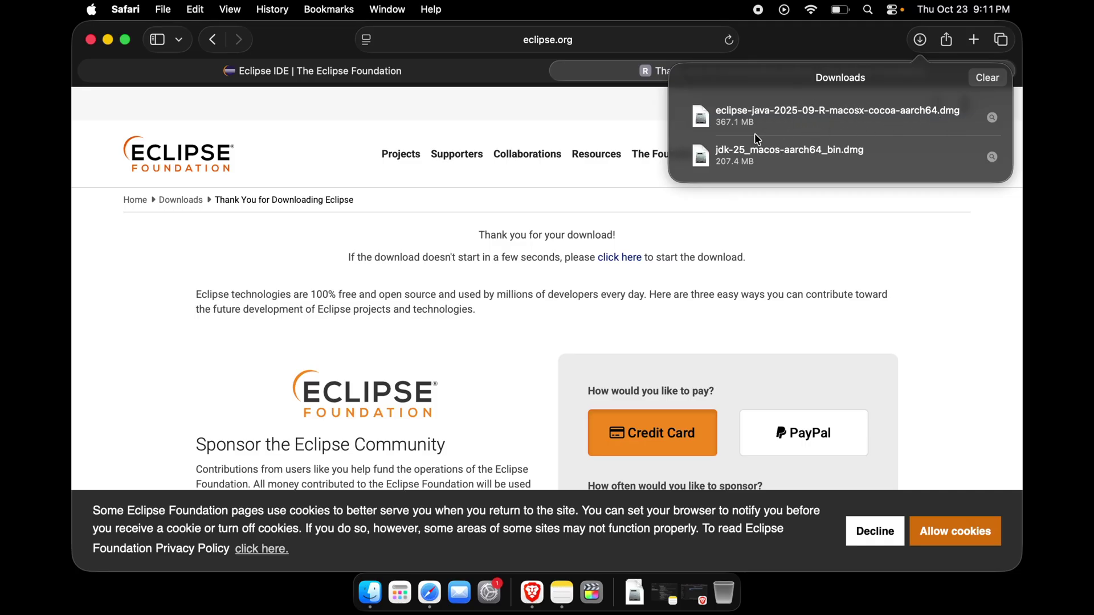
pyautogui.click(806, 118)
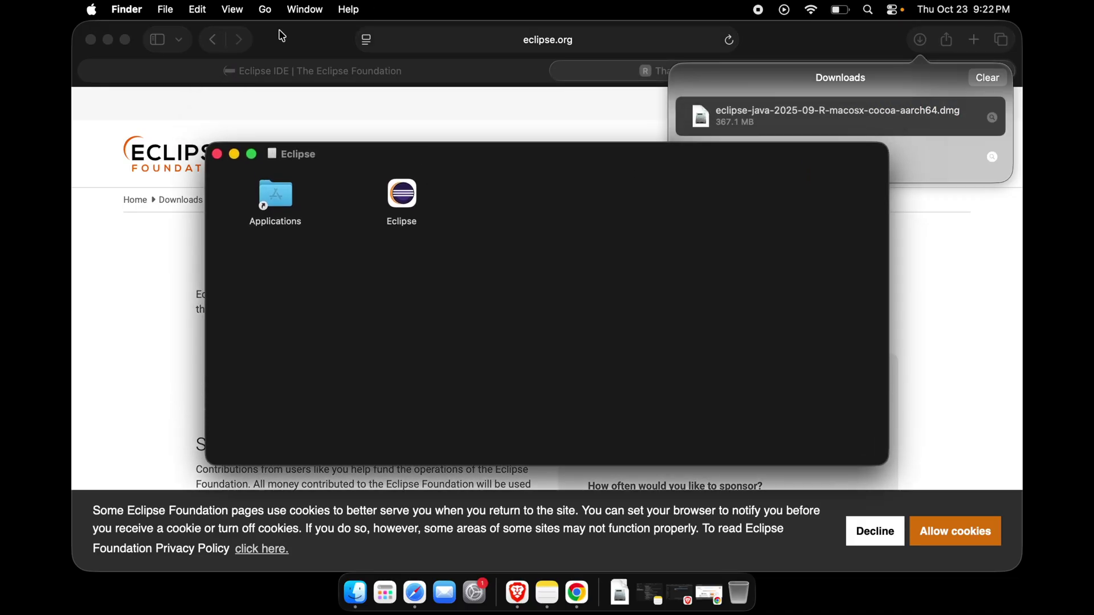
pyautogui.click(279, 34)
pyautogui.click(109, 40)
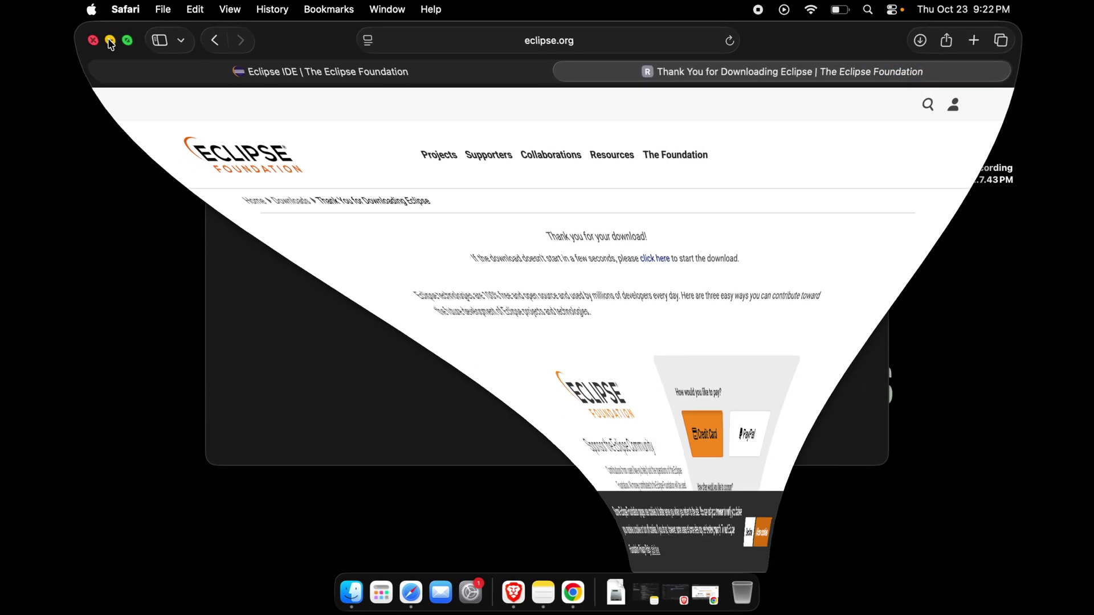
pyautogui.click(466, 166)
pyautogui.moveTo(467, 166); pyautogui.dragTo(386, 95)
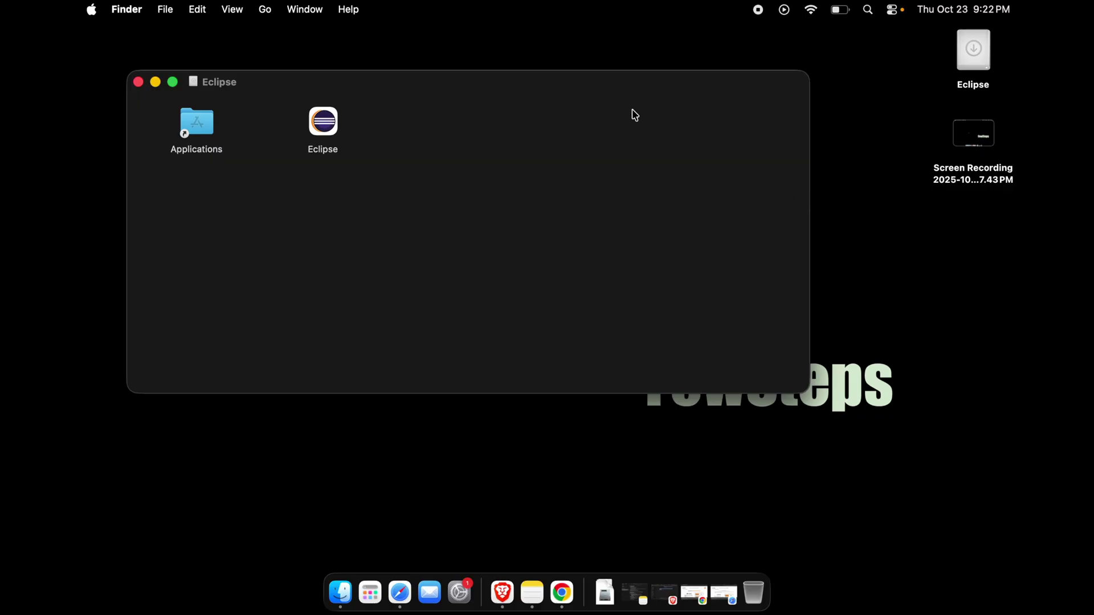
# - Preview the Eclipse app's details in the disk image with Quick Look and close the preview
pyautogui.rightClick(573, 78)
pyautogui.click(550, 59)
pyautogui.click(324, 122)
pyautogui.press('space')
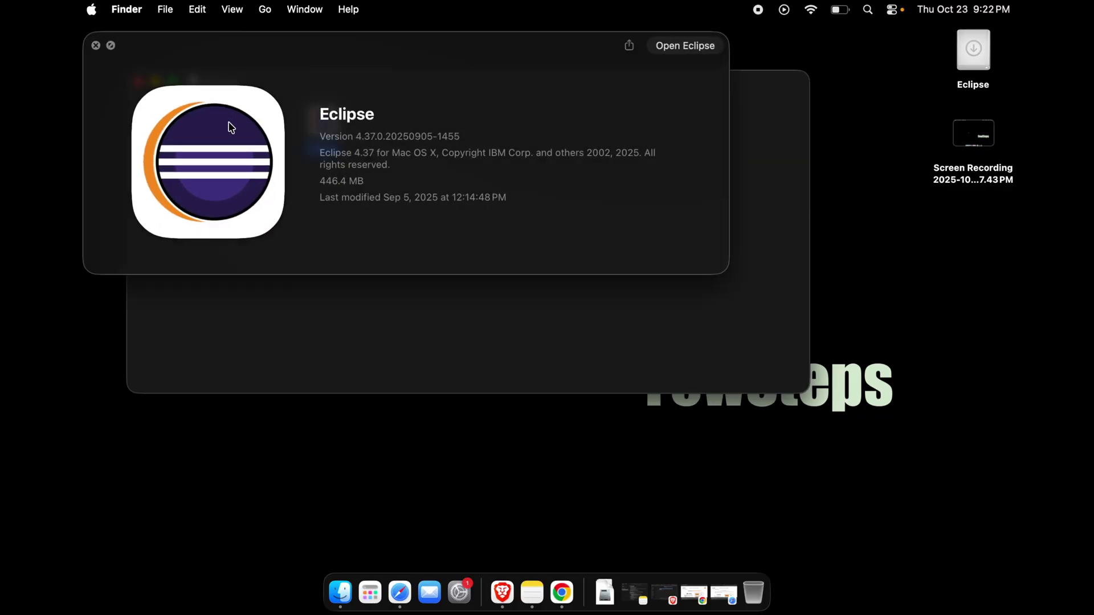
pyautogui.press('space')
# - Copy the Eclipse app from the disk image into the Applications folder and close the disk image window
pyautogui.click(188, 139)
pyautogui.moveTo(322, 122); pyautogui.dragTo(200, 125)
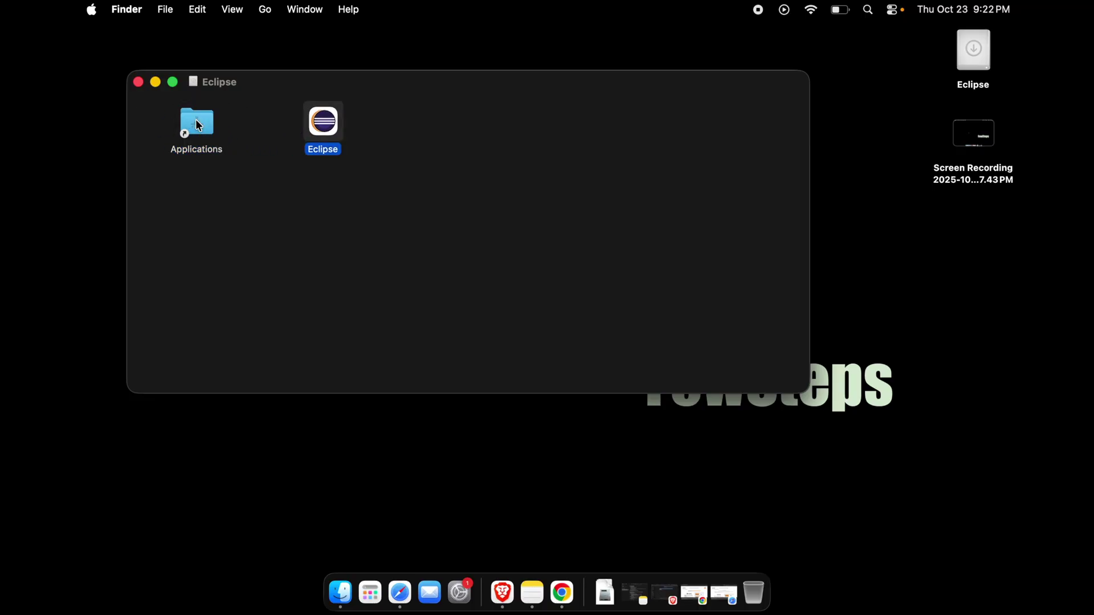
pyautogui.click(139, 83)
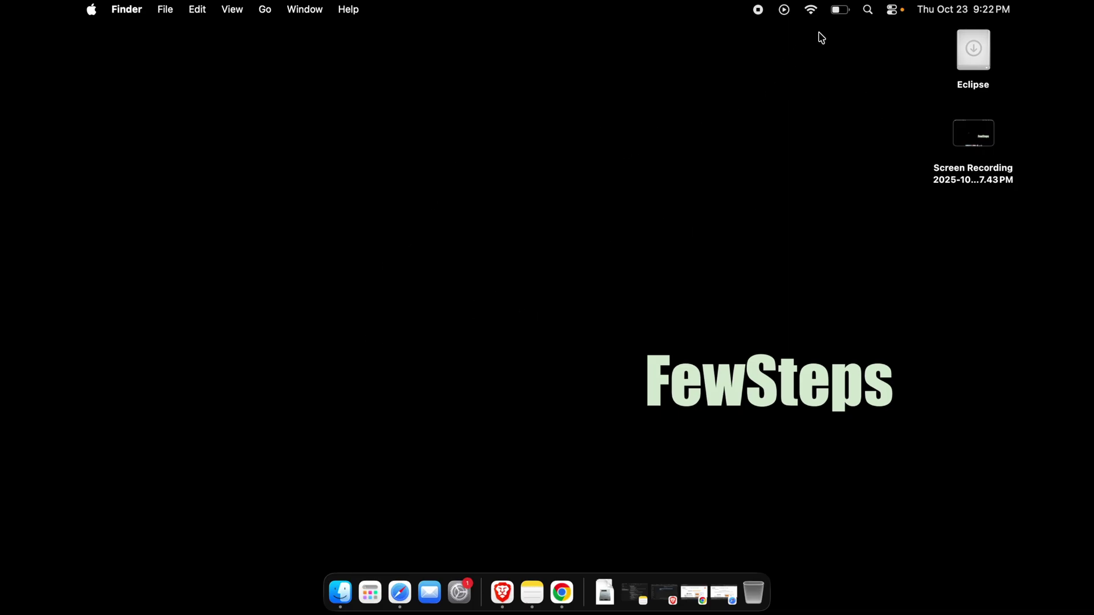
# - Find Eclipse with Spotlight, approve opening the downloaded app, and launch it with the default eclipse-workspace directory as workspace
pyautogui.click(869, 10)
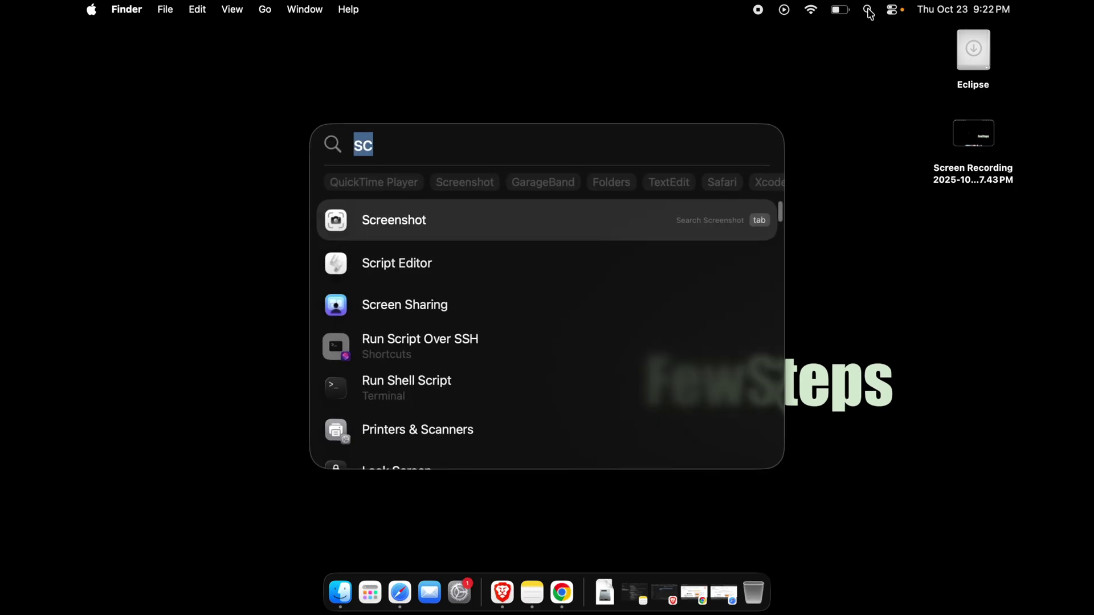
pyautogui.press('BackSpace')
pyautogui.write('eclipse')
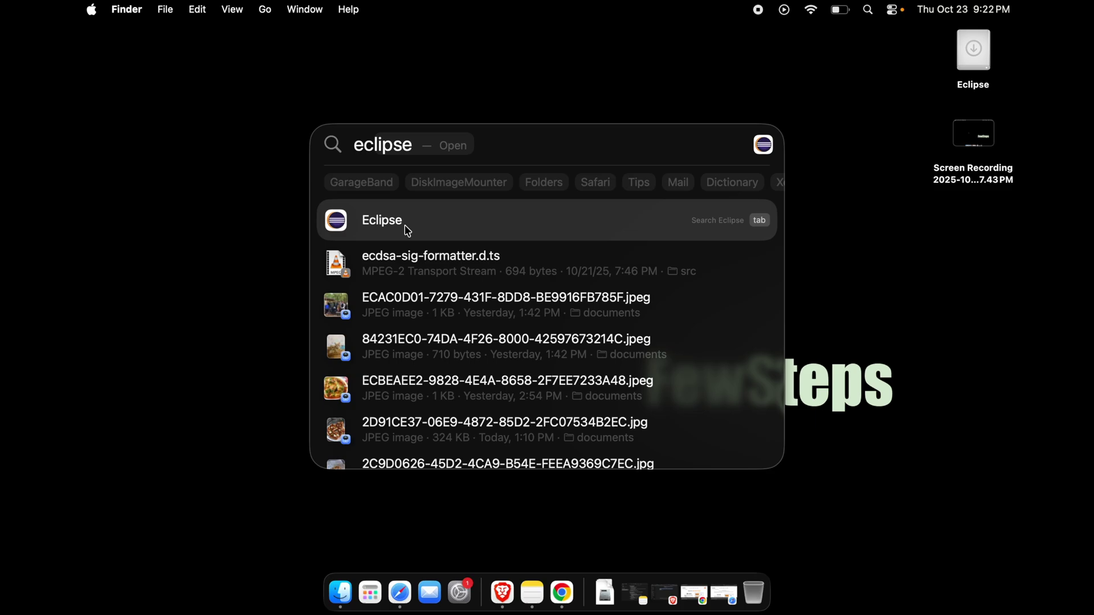
pyautogui.click(407, 230)
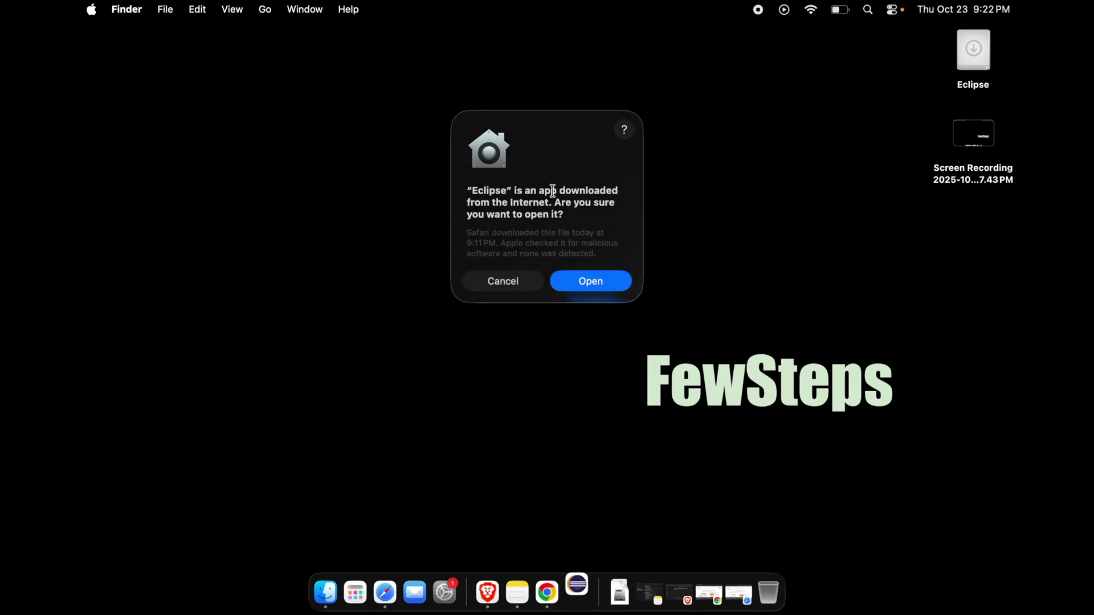
pyautogui.click(599, 284)
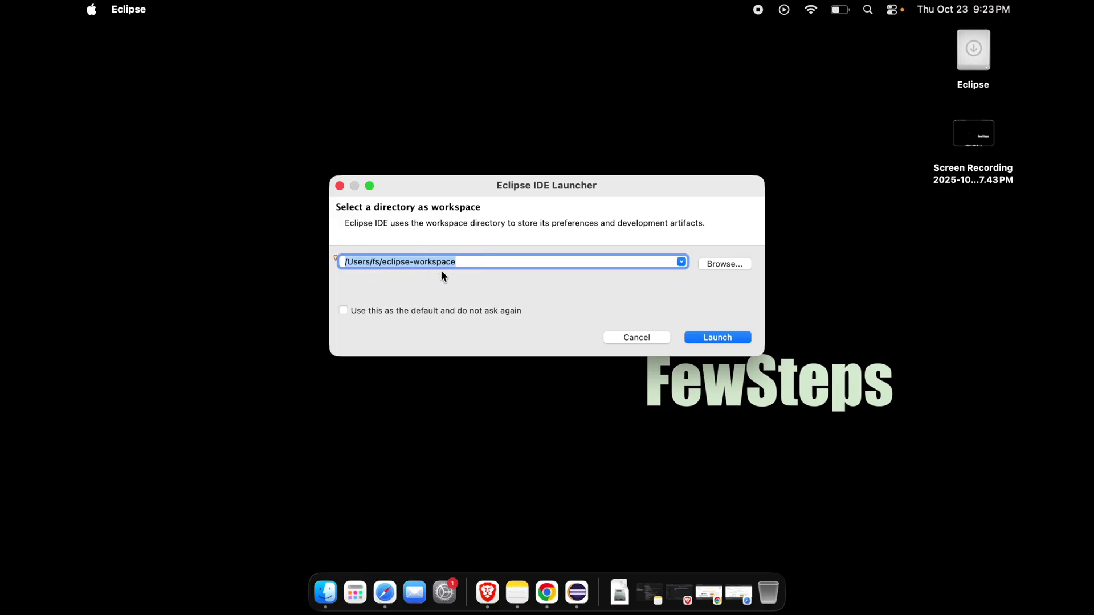
pyautogui.click(717, 337)
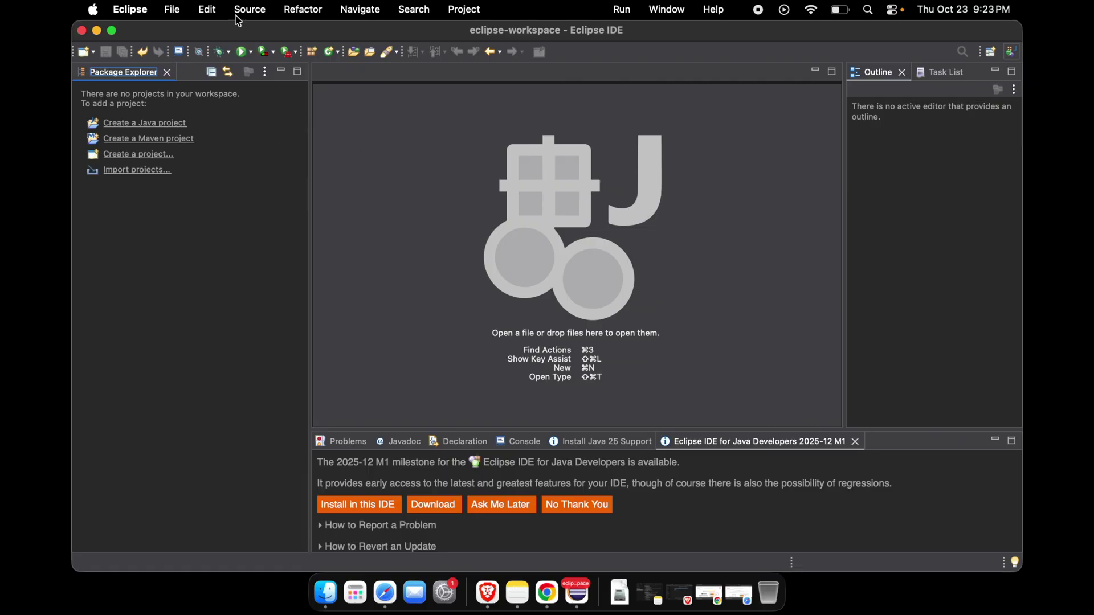
# - Create a Java project named FewStepsTestApp with the JavaSE-24 execution environment and default Java settings
pyautogui.click(172, 12)
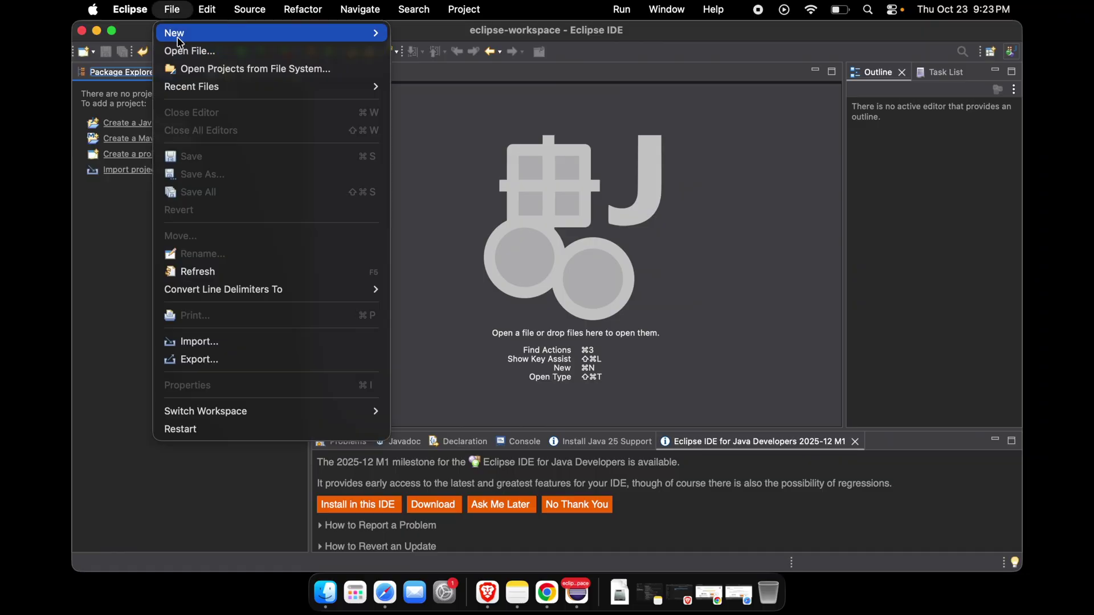
pyautogui.moveTo(279, 34)
pyautogui.click(462, 37)
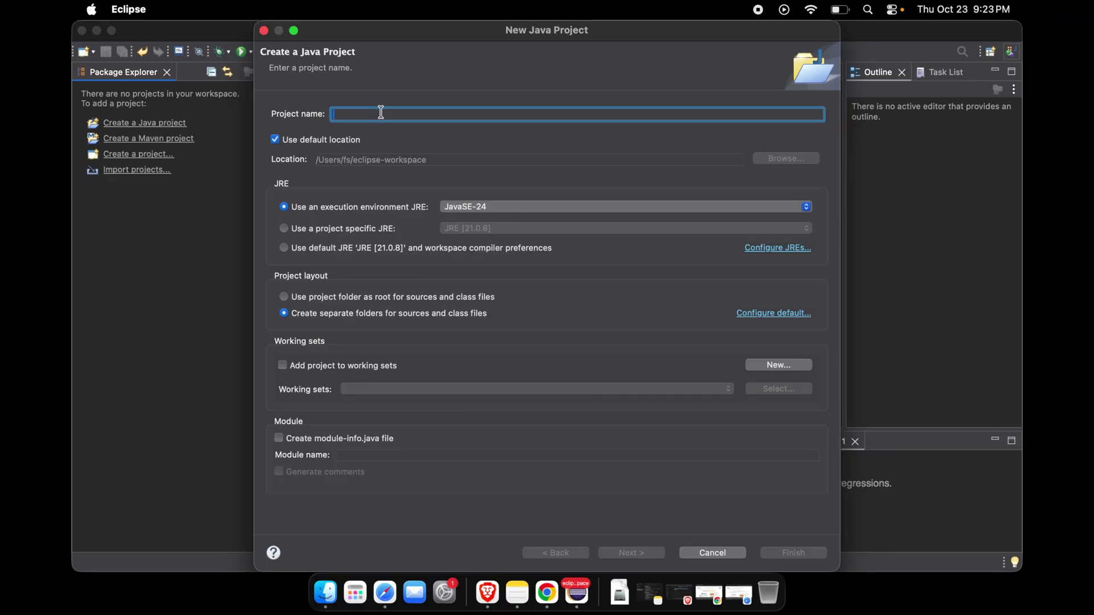
pyautogui.write('Fe')
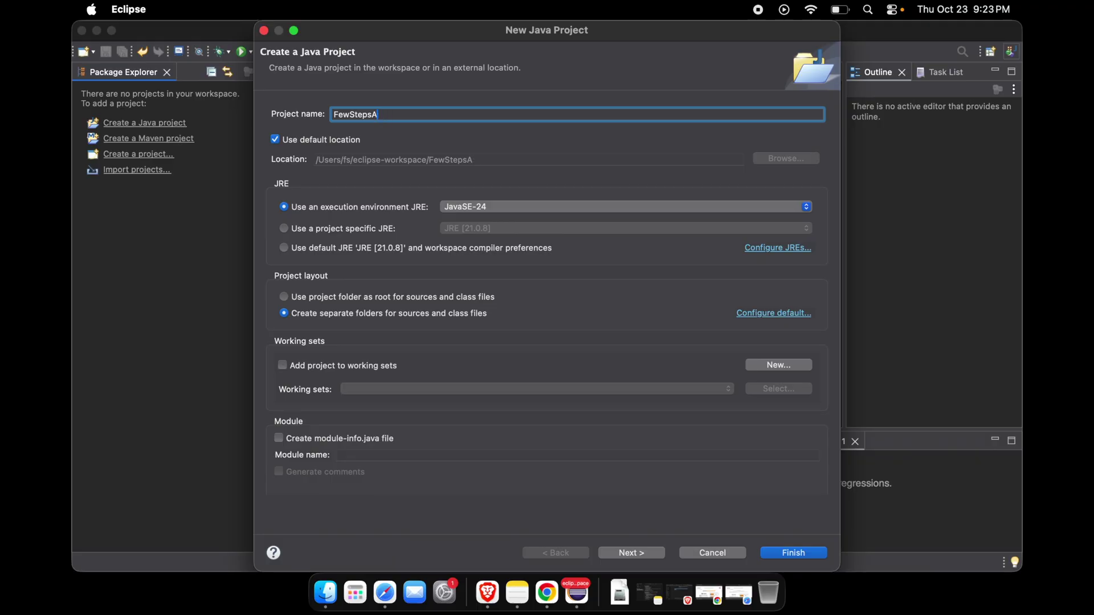
pyautogui.write('wStepsTestApp')
pyautogui.click(497, 206)
pyautogui.click(494, 208)
pyautogui.click(493, 207)
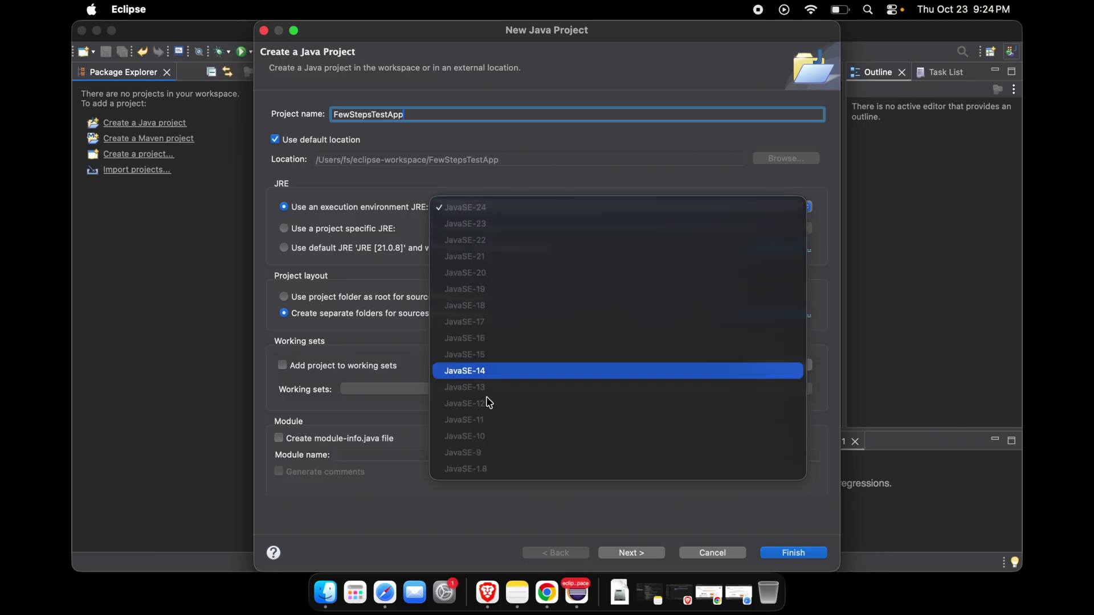
pyautogui.click(492, 208)
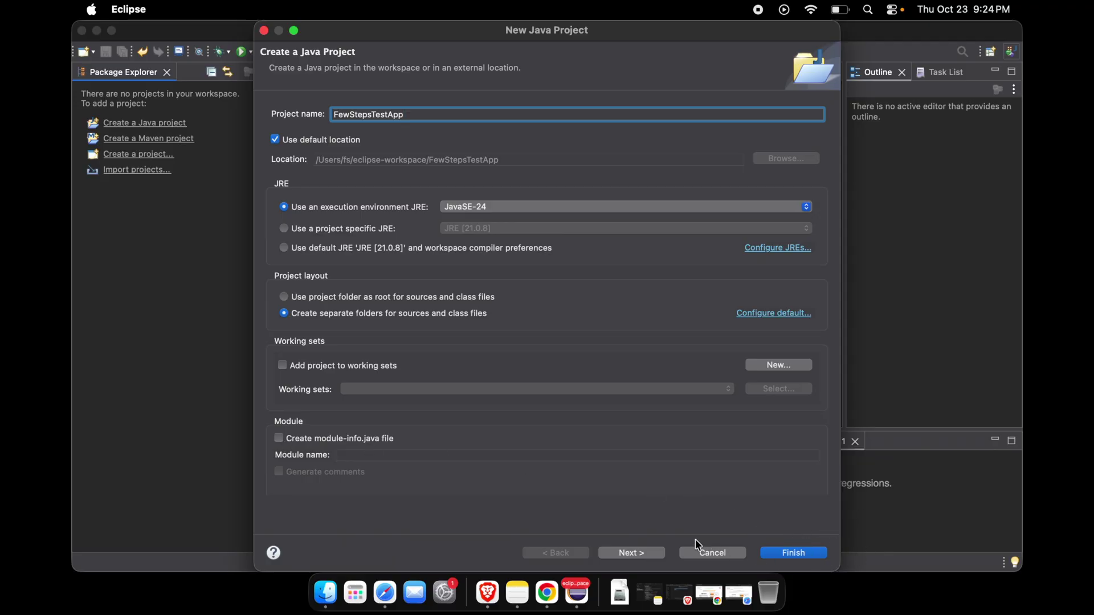
pyautogui.click(633, 553)
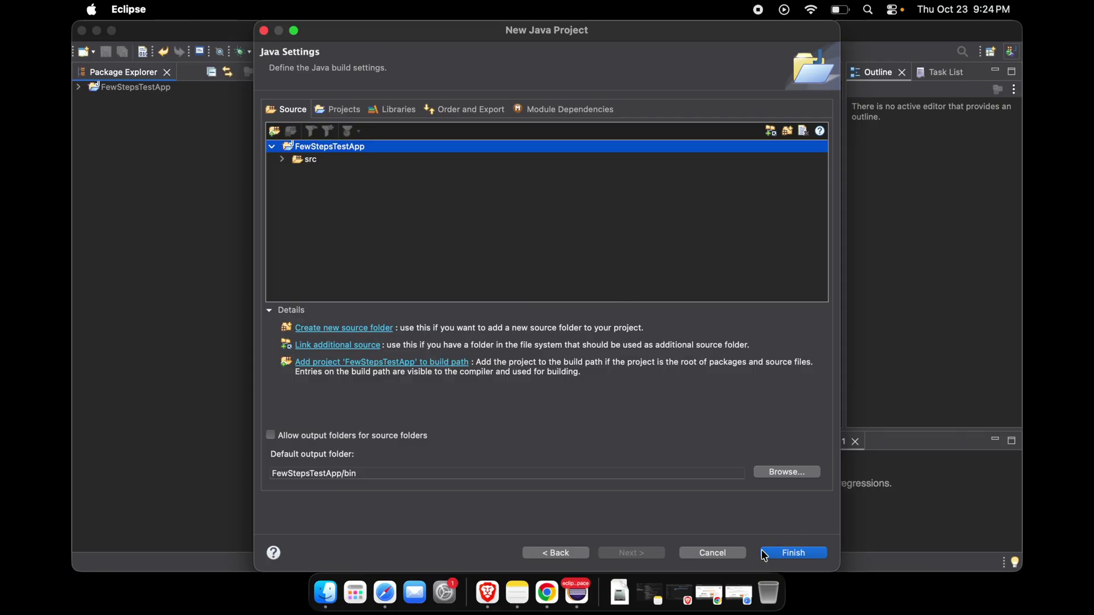
pyautogui.click(799, 556)
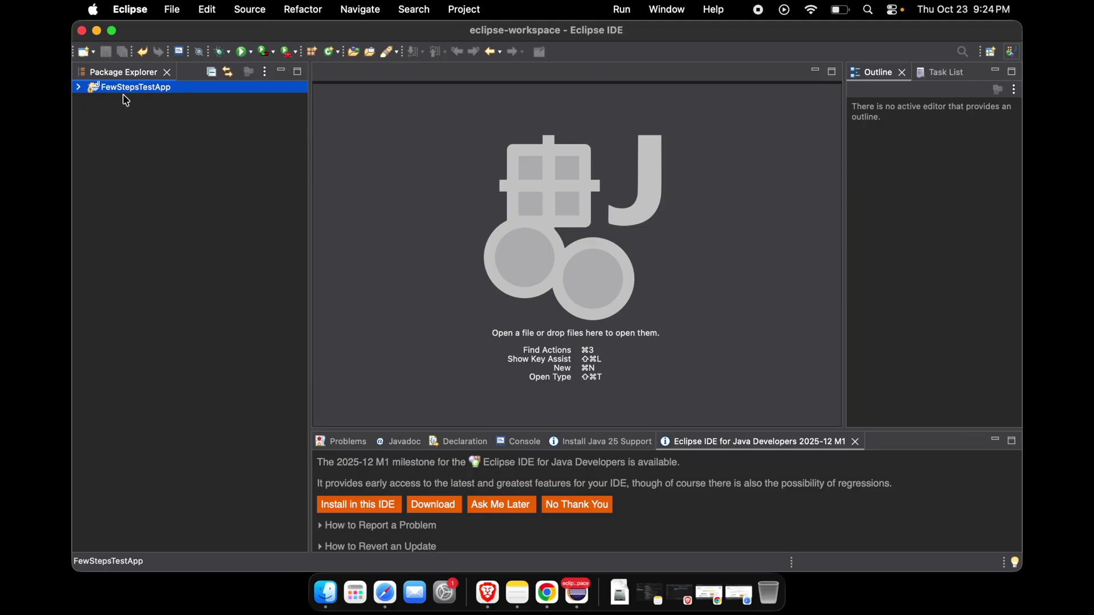
# - Expand the FewStepsTestApp project and examine its src folder and the modules of its JRE System Library
pyautogui.click(78, 88)
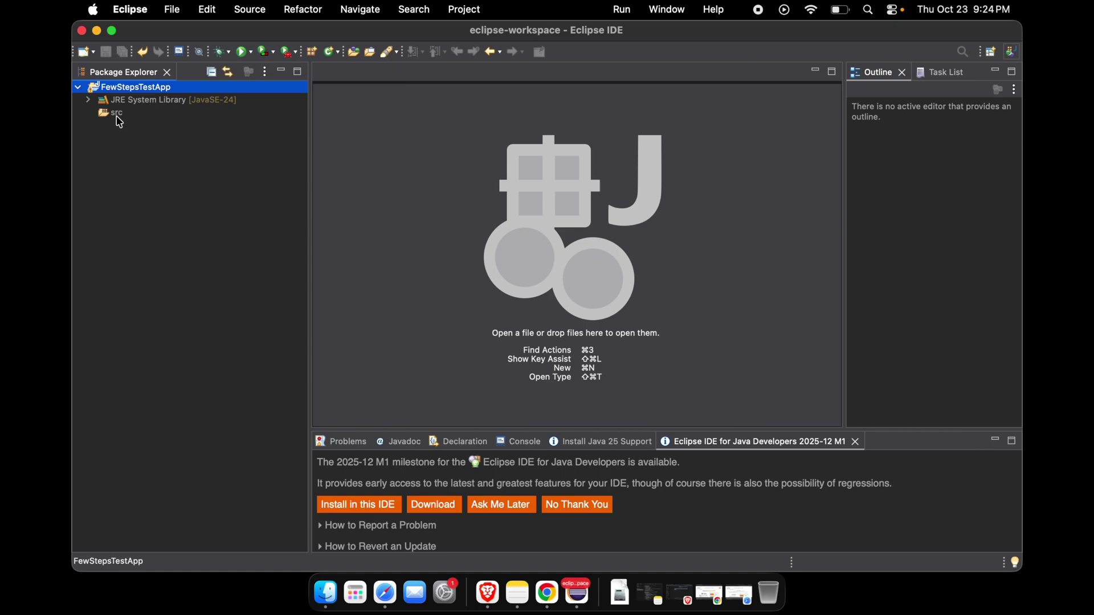
pyautogui.click(119, 117)
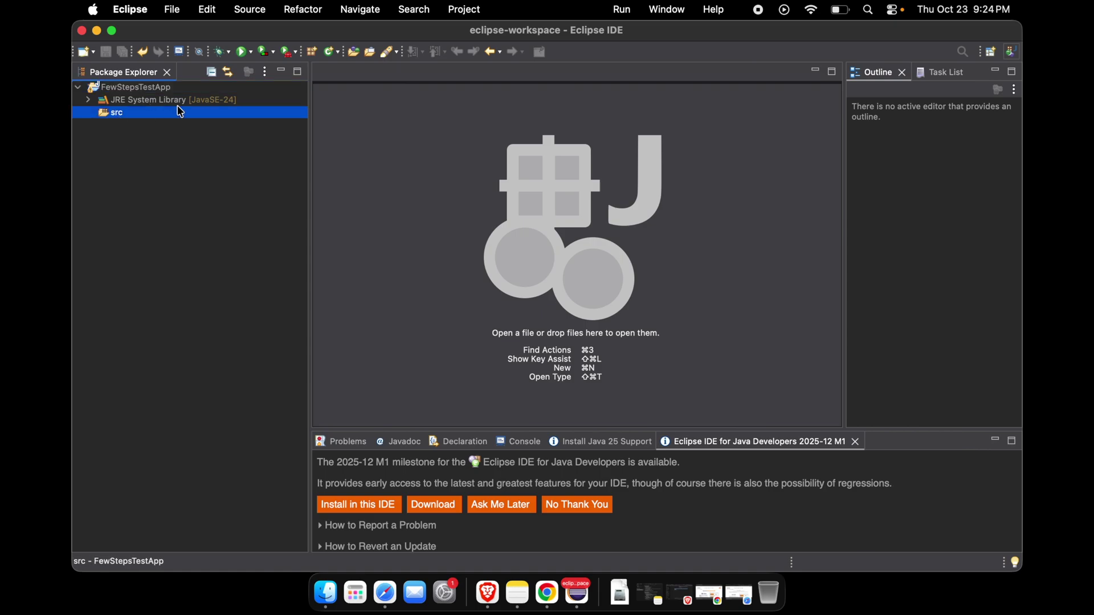
pyautogui.click(156, 103)
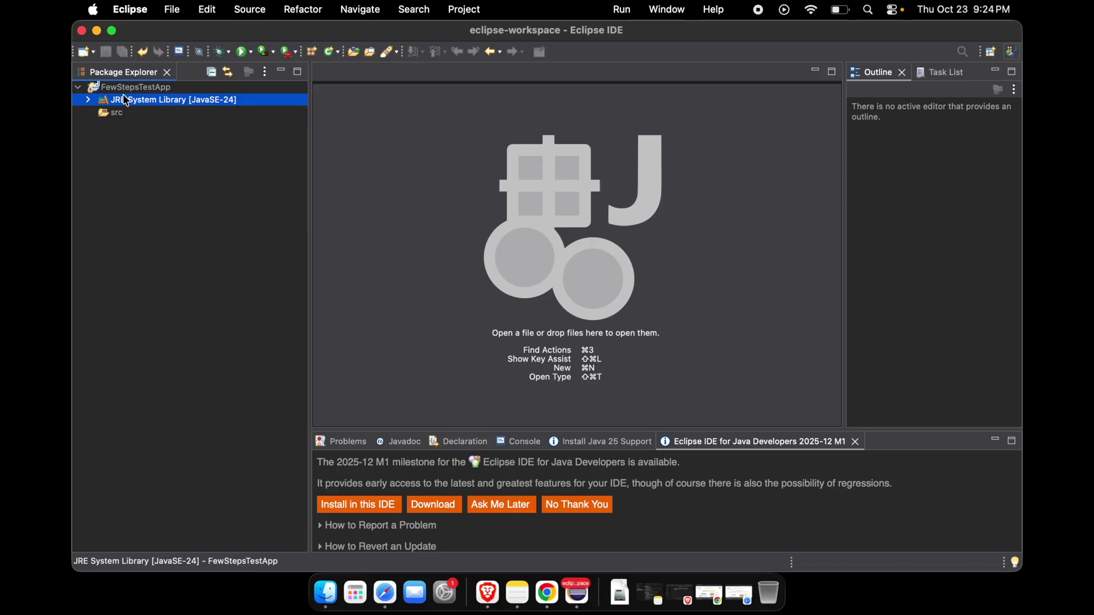
pyautogui.click(88, 101)
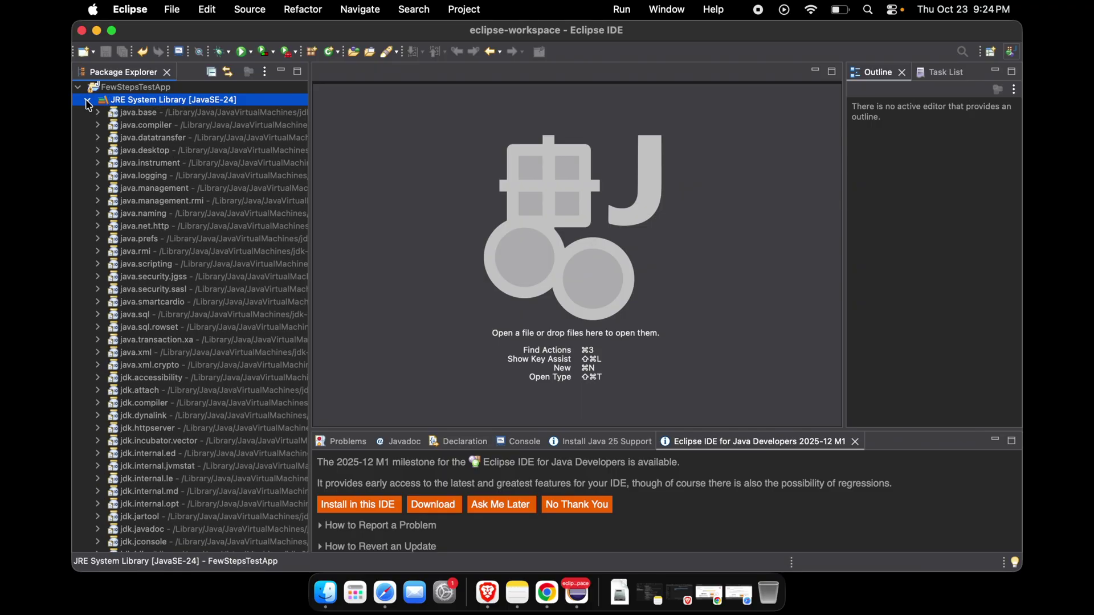
pyautogui.click(89, 101)
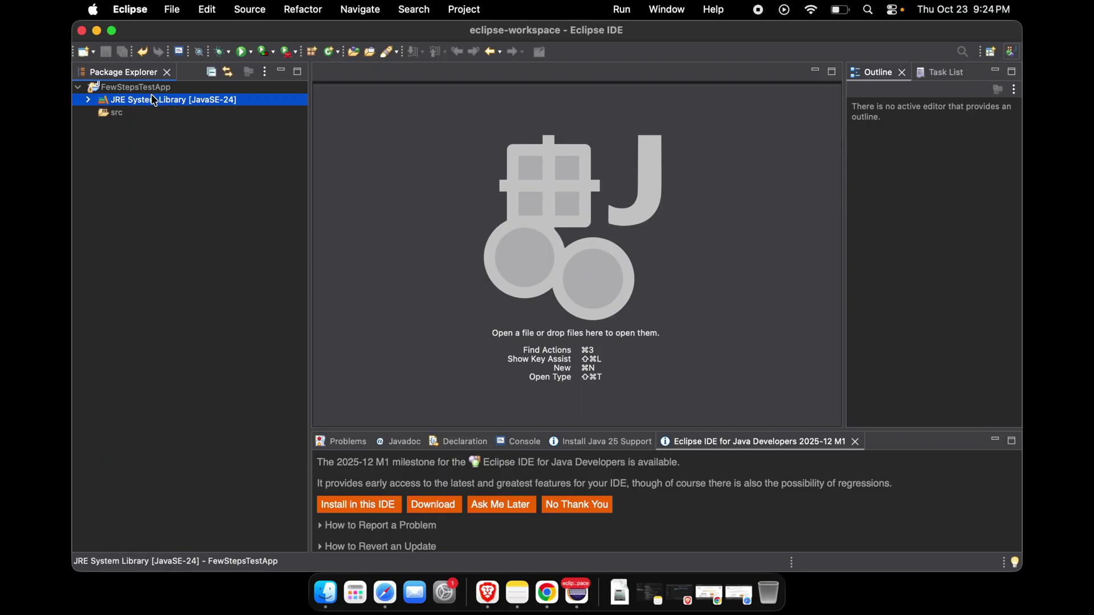
# - Create a public class named App in the project's src folder, including the public static void main(String[] args) method stub
pyautogui.click(120, 115)
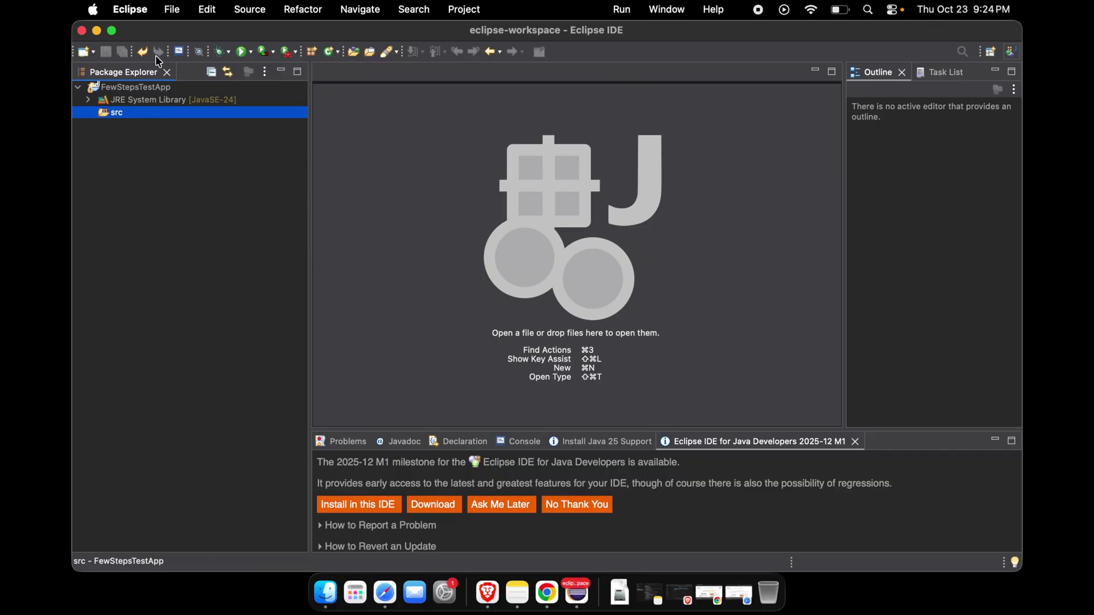
pyautogui.click(172, 12)
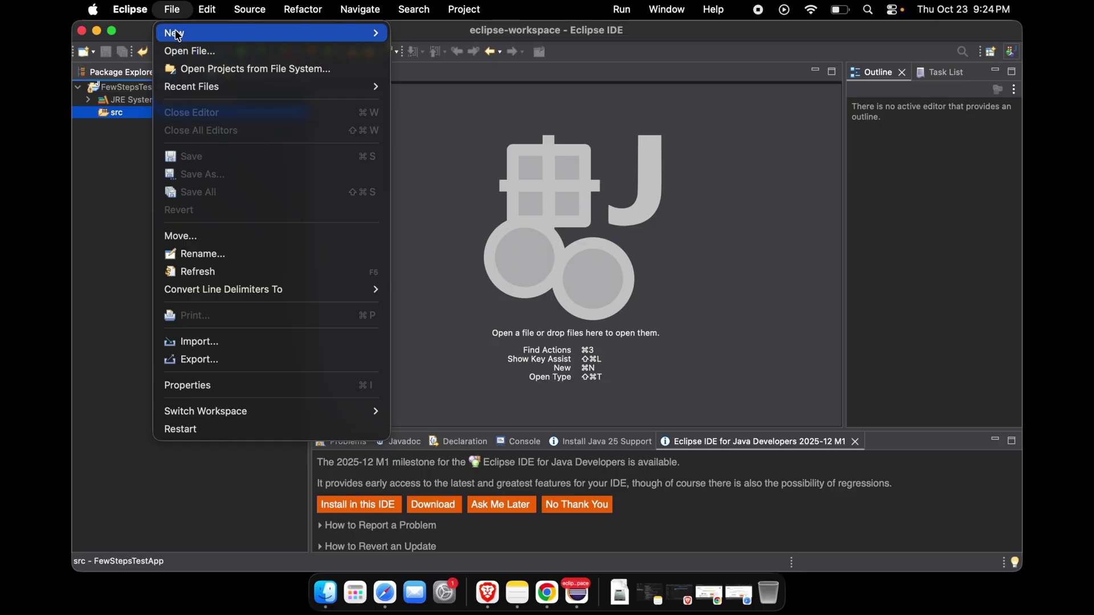
pyautogui.moveTo(231, 14)
pyautogui.moveTo(172, 10)
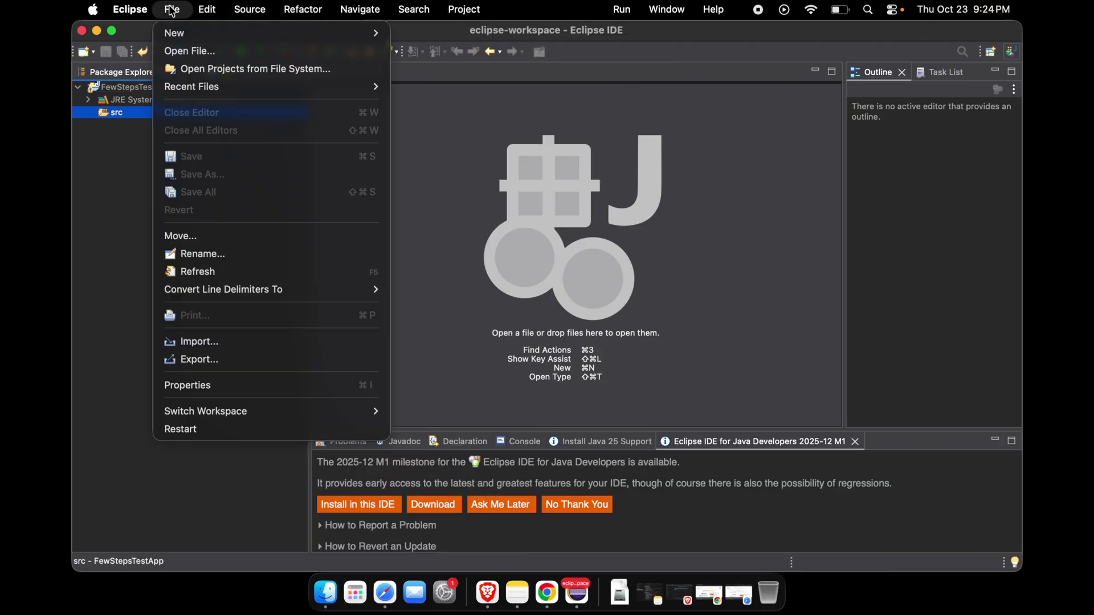
pyautogui.moveTo(267, 33)
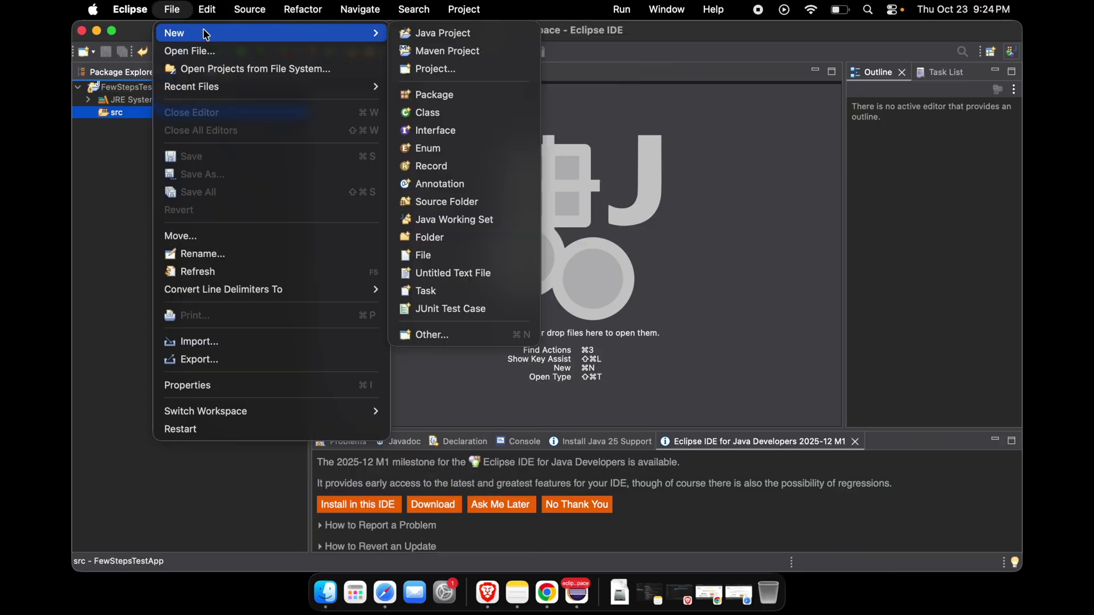
pyautogui.click(423, 113)
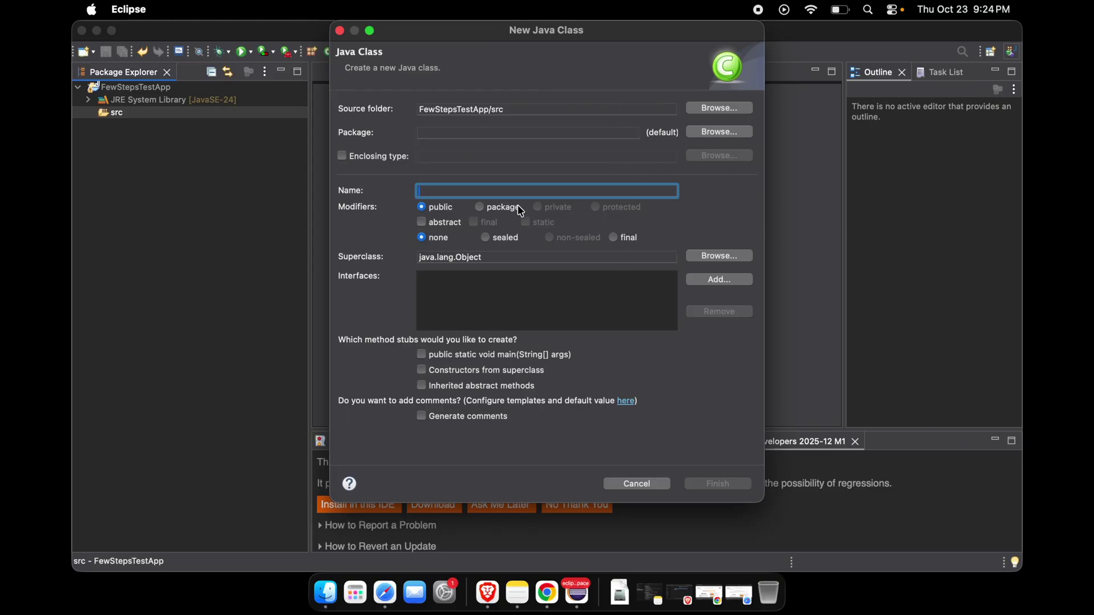
pyautogui.write('App')
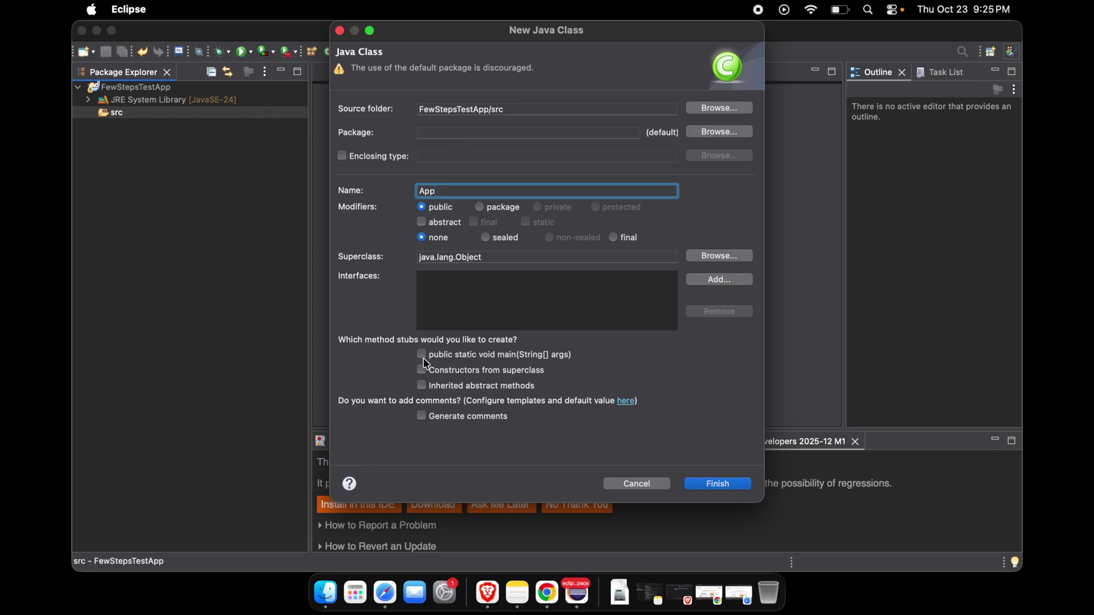
pyautogui.click(422, 355)
pyautogui.click(718, 485)
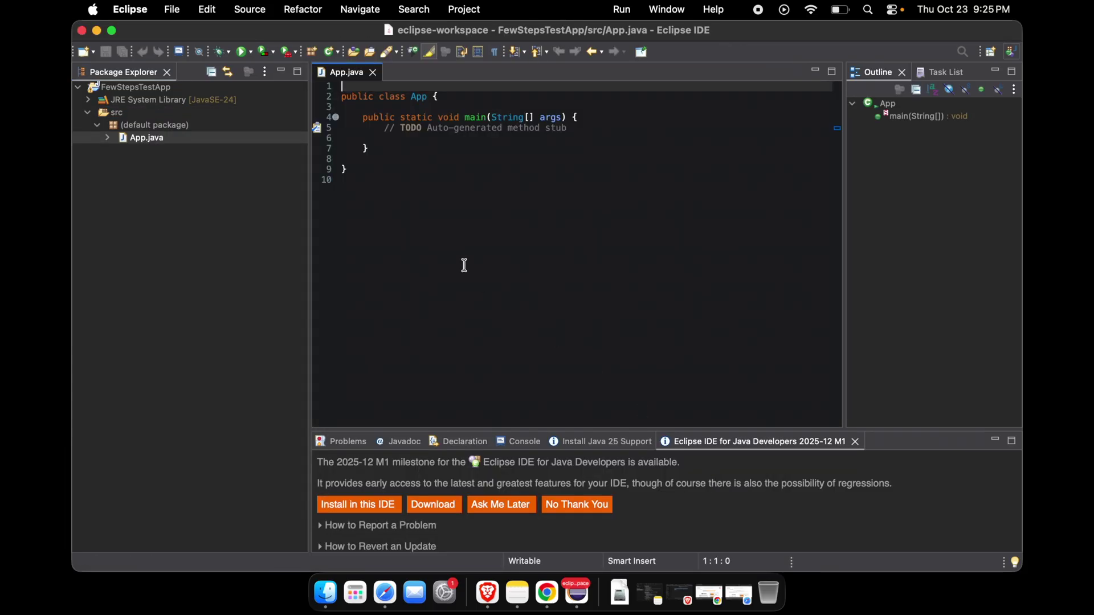
# - Replace the TODO comment in the main method with System.out.println("Few Steps"); and save App.java
pyautogui.moveTo(574, 132); pyautogui.dragTo(373, 129)
pyautogui.press('BackSpace')
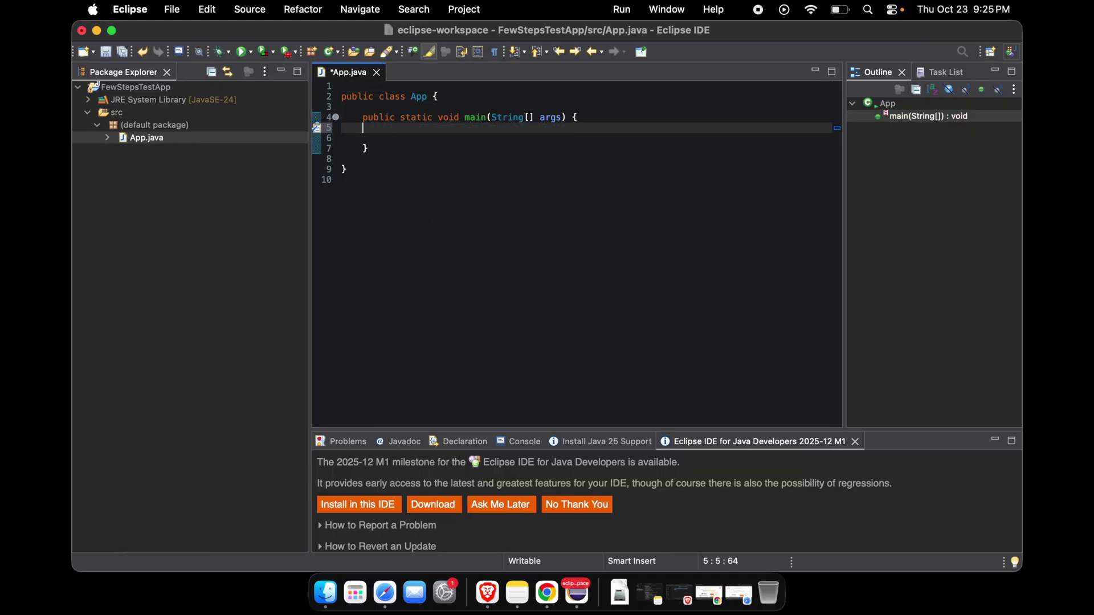
pyautogui.write('System.out')
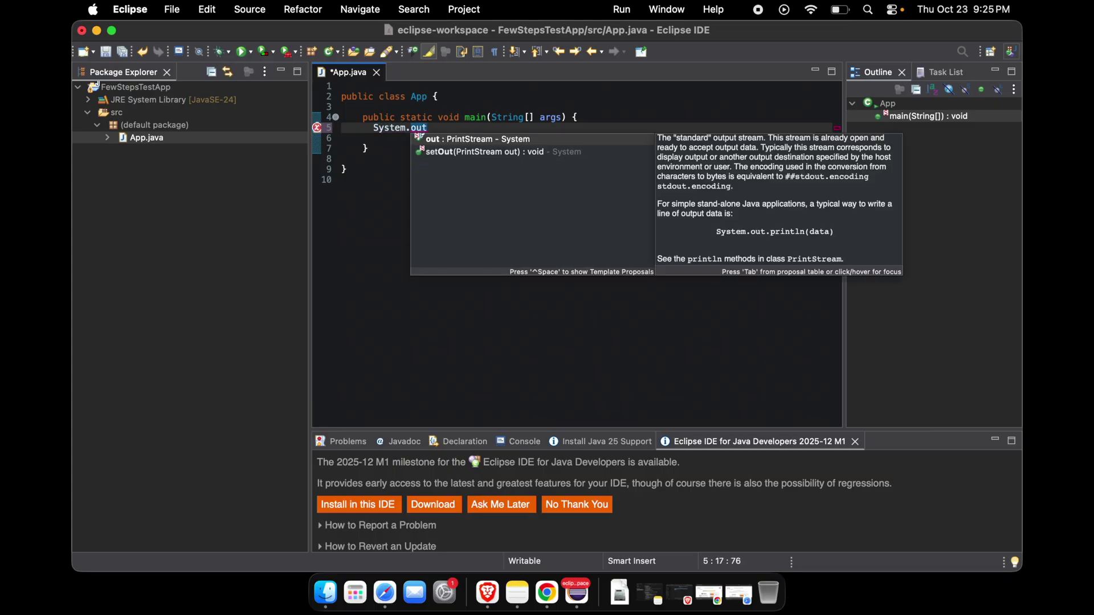
pyautogui.press('Return')
pyautogui.write('.printl')
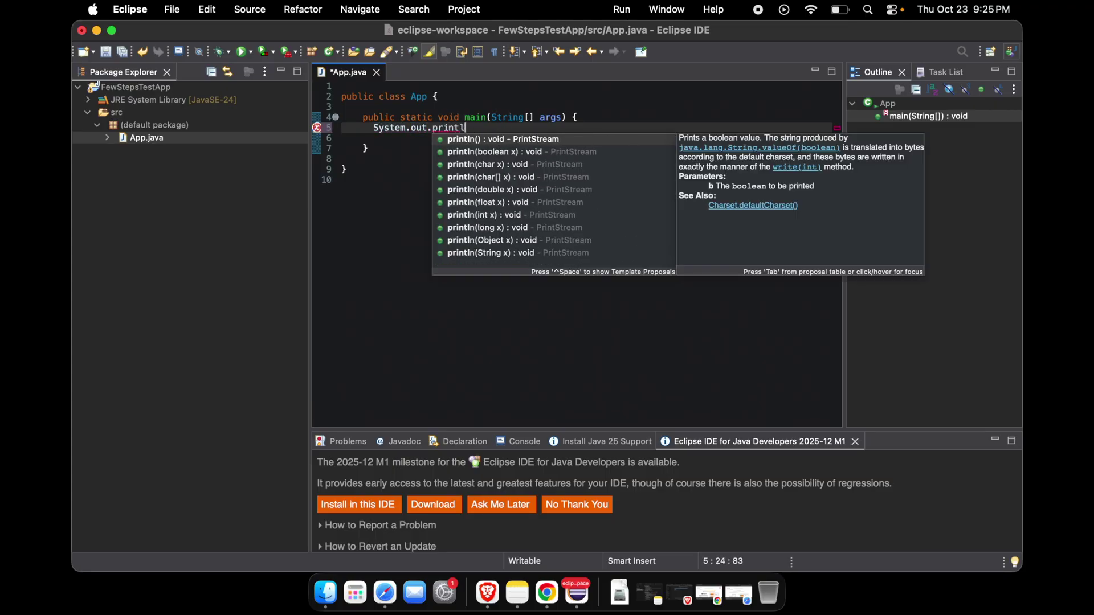
pyautogui.press('Down')
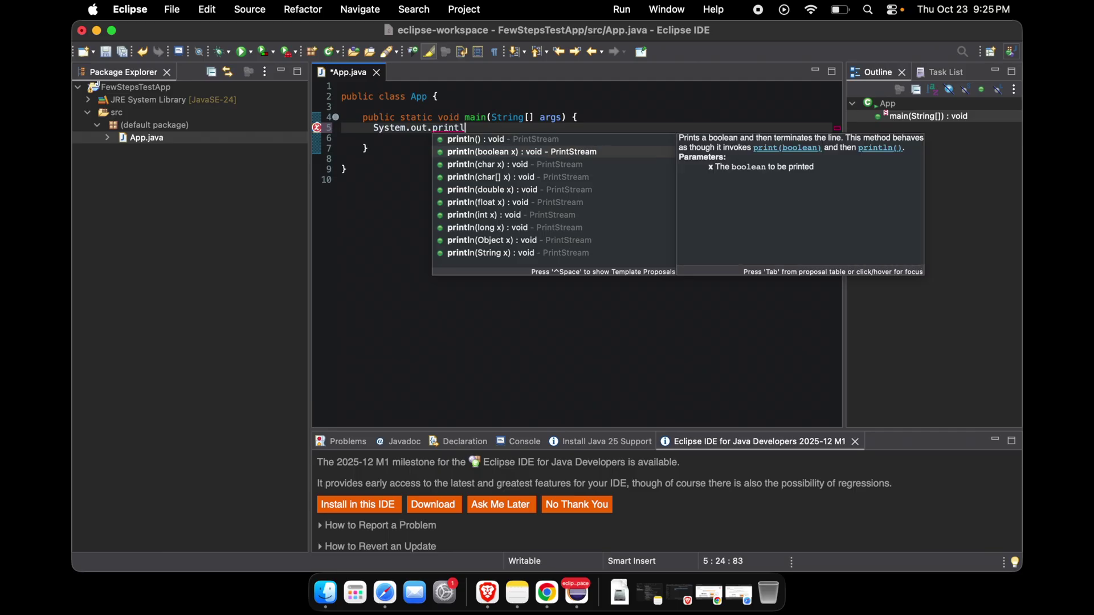
pyautogui.press('Up')
pyautogui.press('Return')
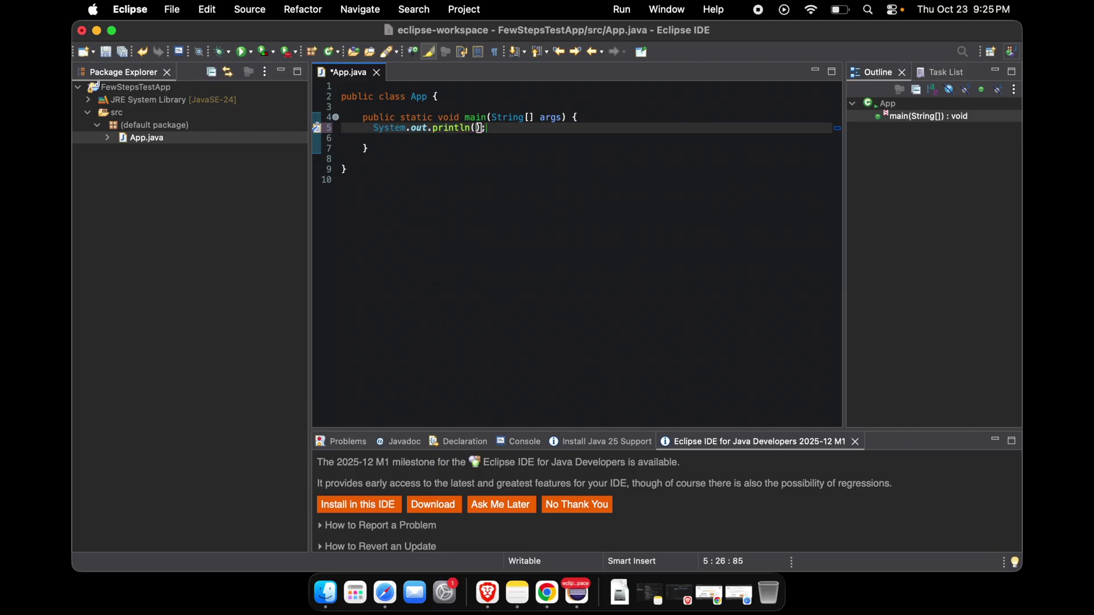
pyautogui.write('""')
pyautogui.write('Few Ste')
pyautogui.write('ps')
pyautogui.click(174, 10)
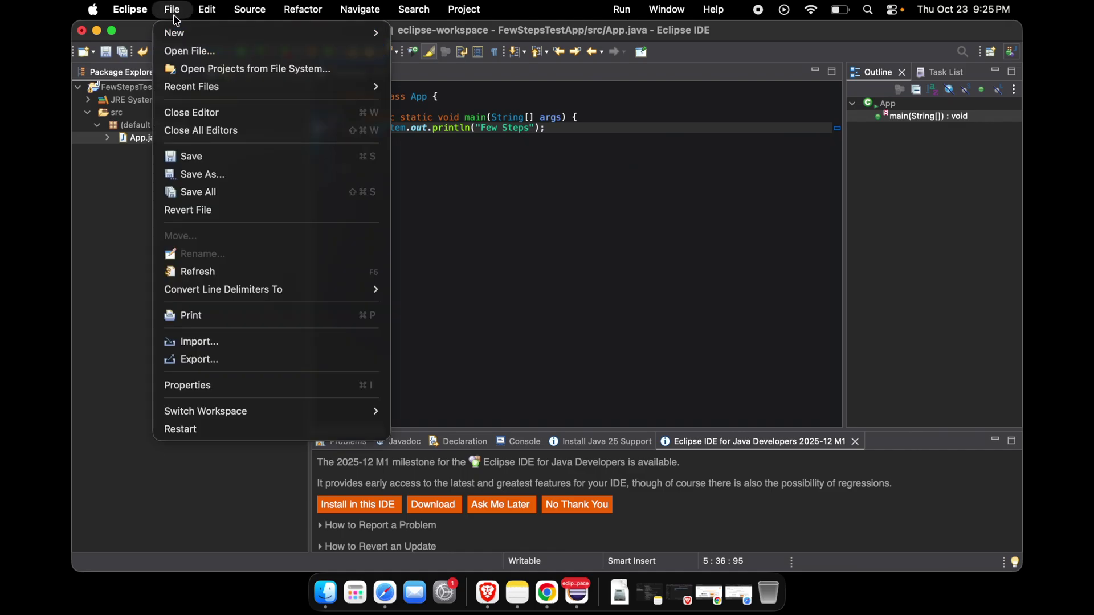
pyautogui.click(204, 160)
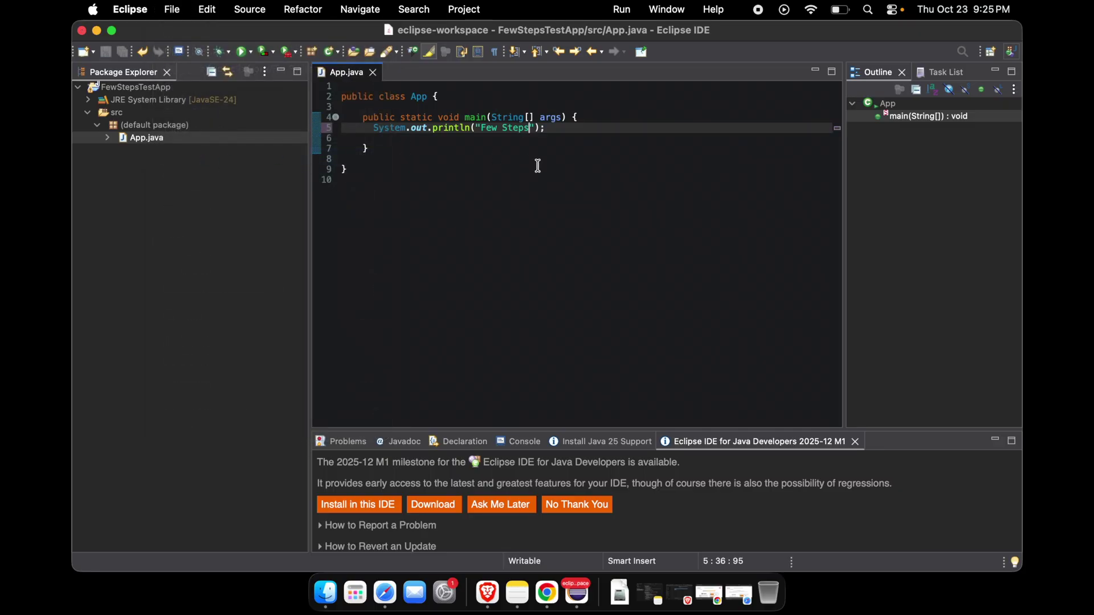
# - Run the App class and check its printed output in the console
pyautogui.click(243, 53)
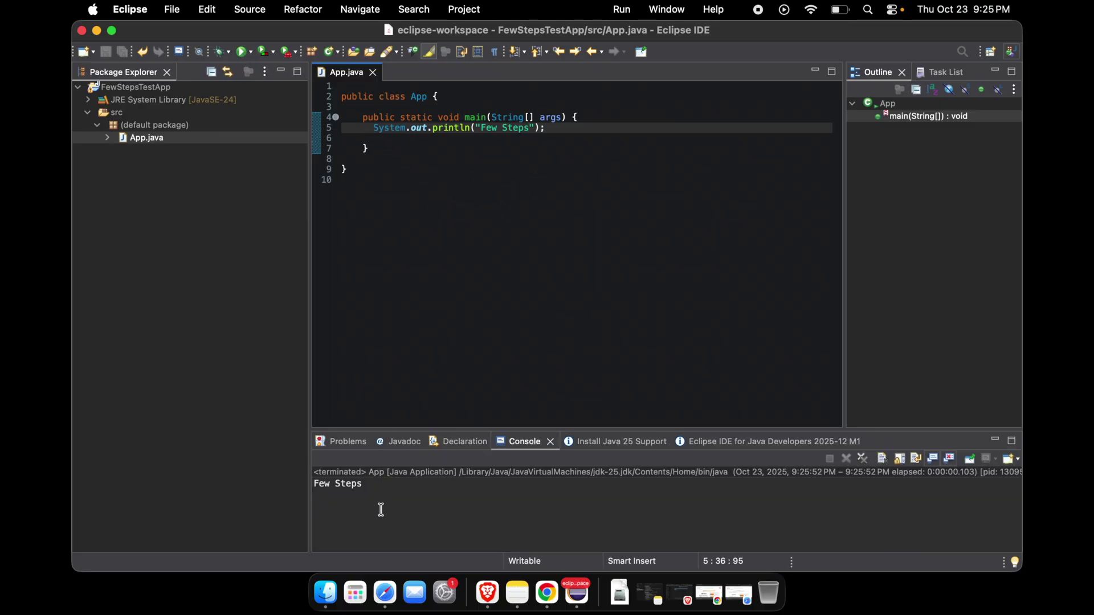
pyautogui.moveTo(371, 484); pyautogui.dragTo(308, 475)
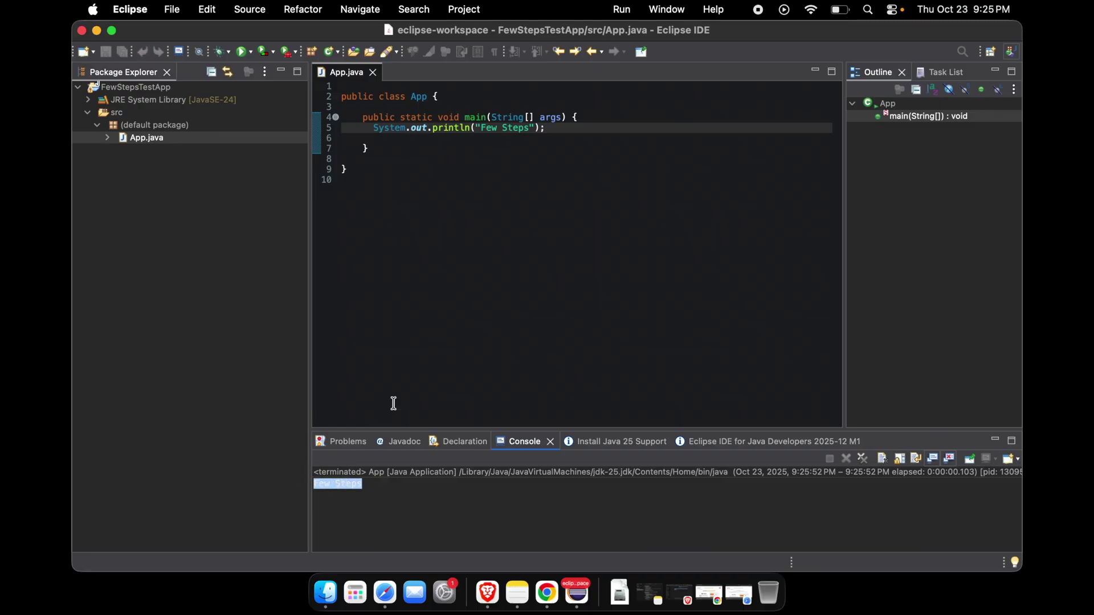
pyautogui.click(374, 421)
pyautogui.click(365, 484)
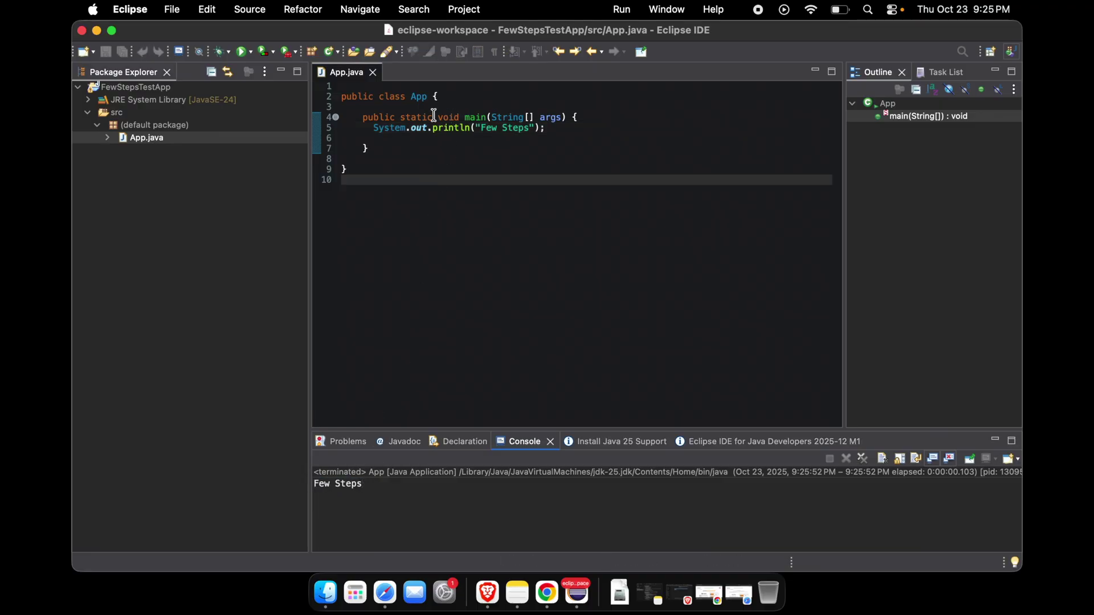